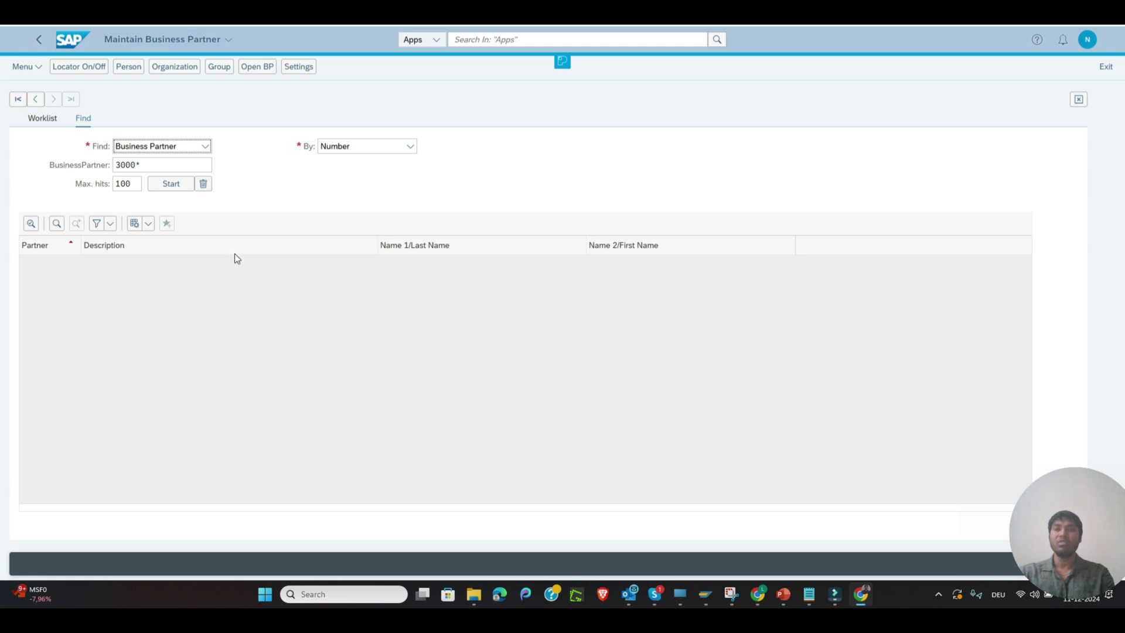
- Create a new Screen Personas flavor named "Display Busienss Partner", using the same text as its description
click(559, 65)
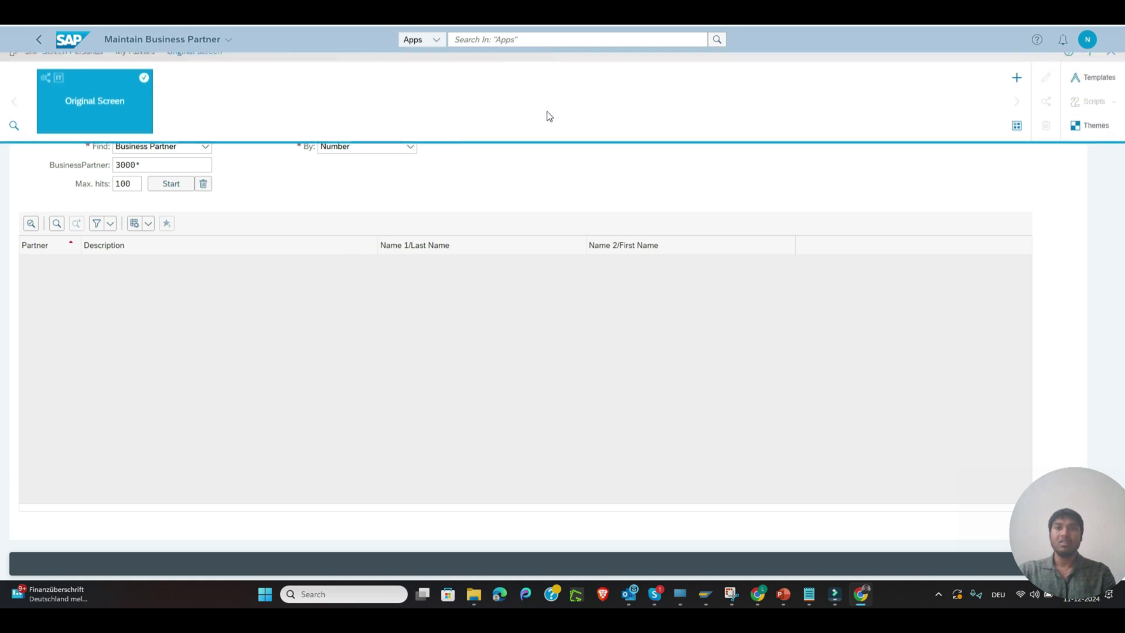
click(1016, 89)
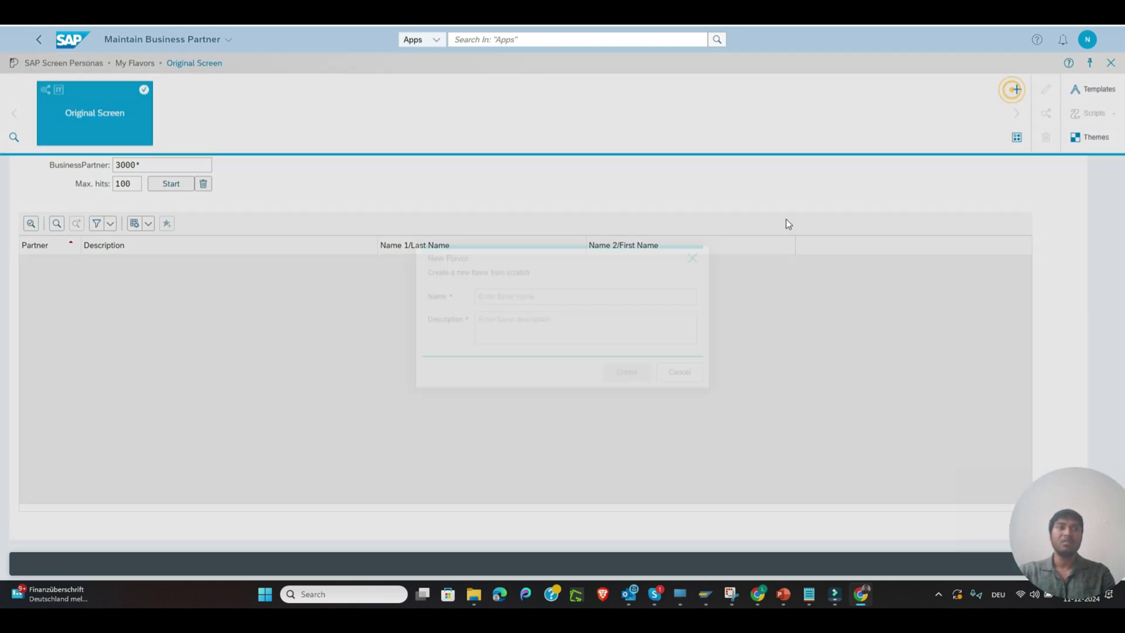
text(Display )
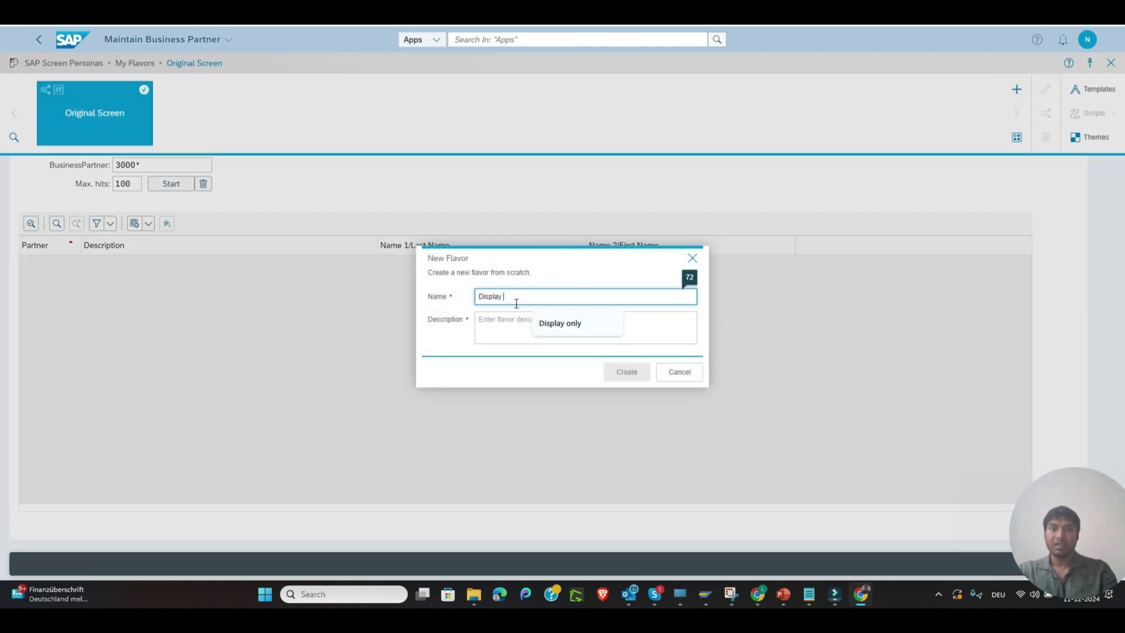
text(Busienss Partner)
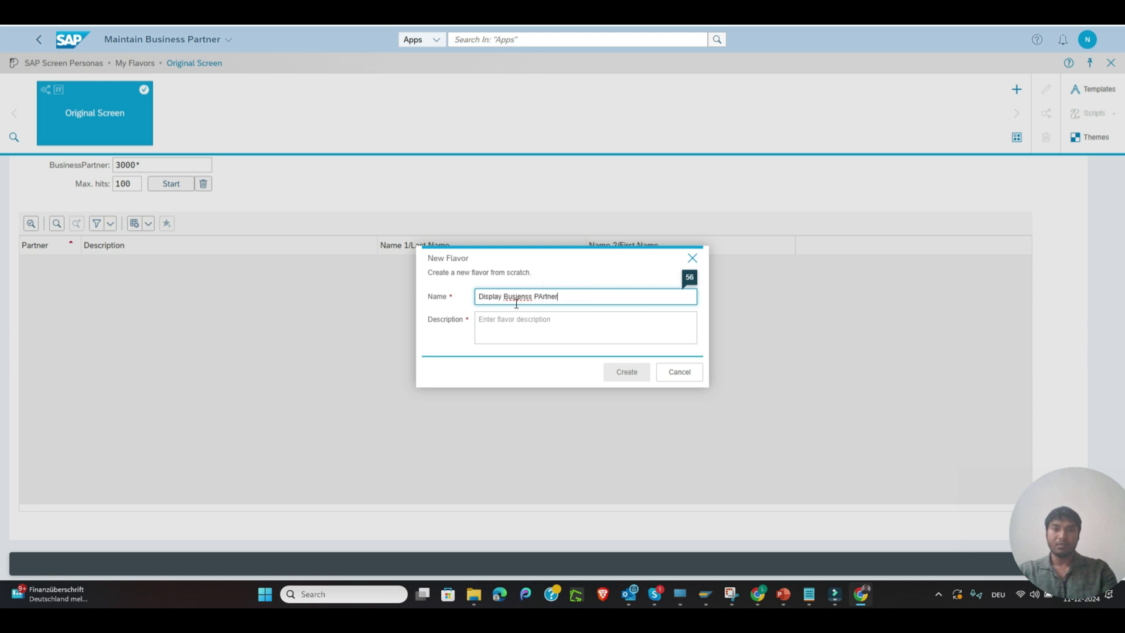
key(ctrl+a)
key(ctrl+c)
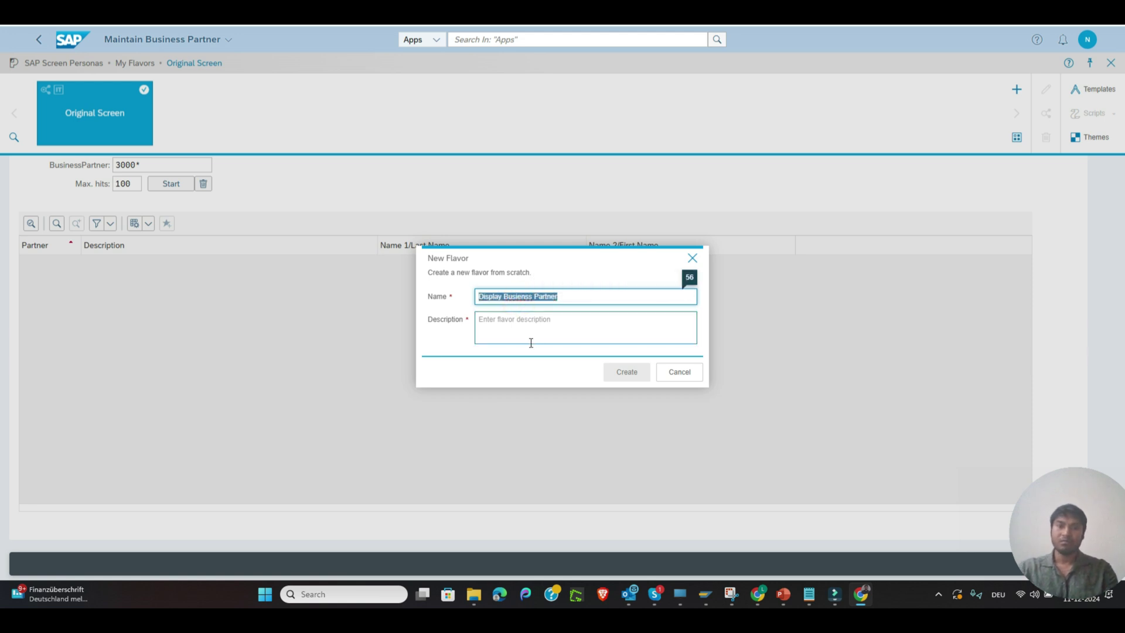
click(519, 319)
key(ctrl+v)
click(624, 375)
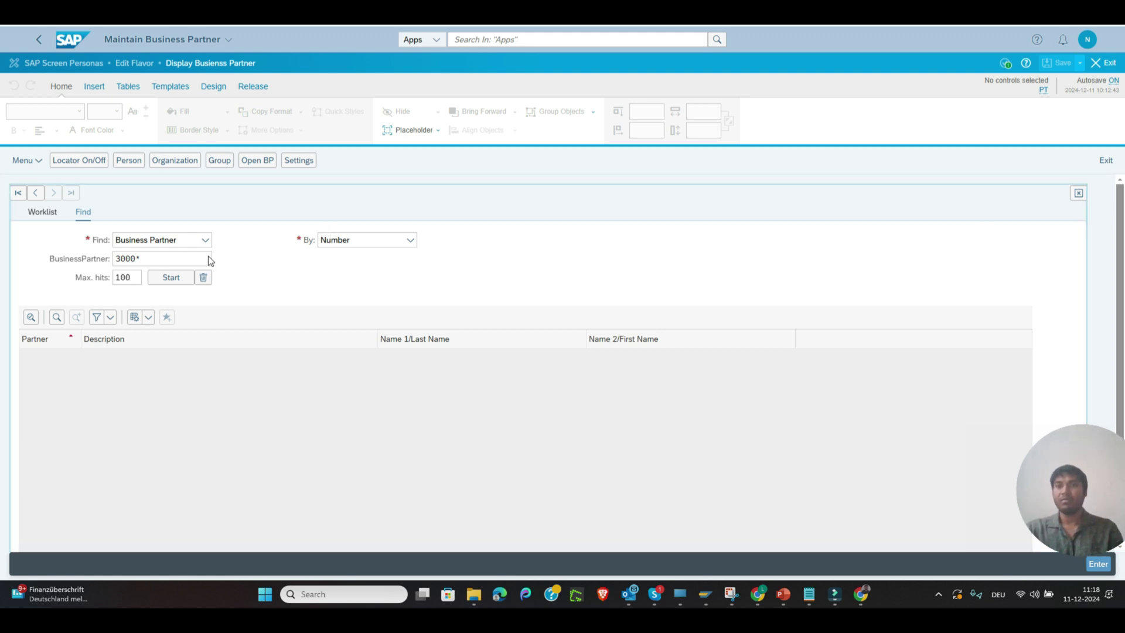
- Leave the flavor editor, view the organization creation screen and return to the home page without saving
click(174, 161)
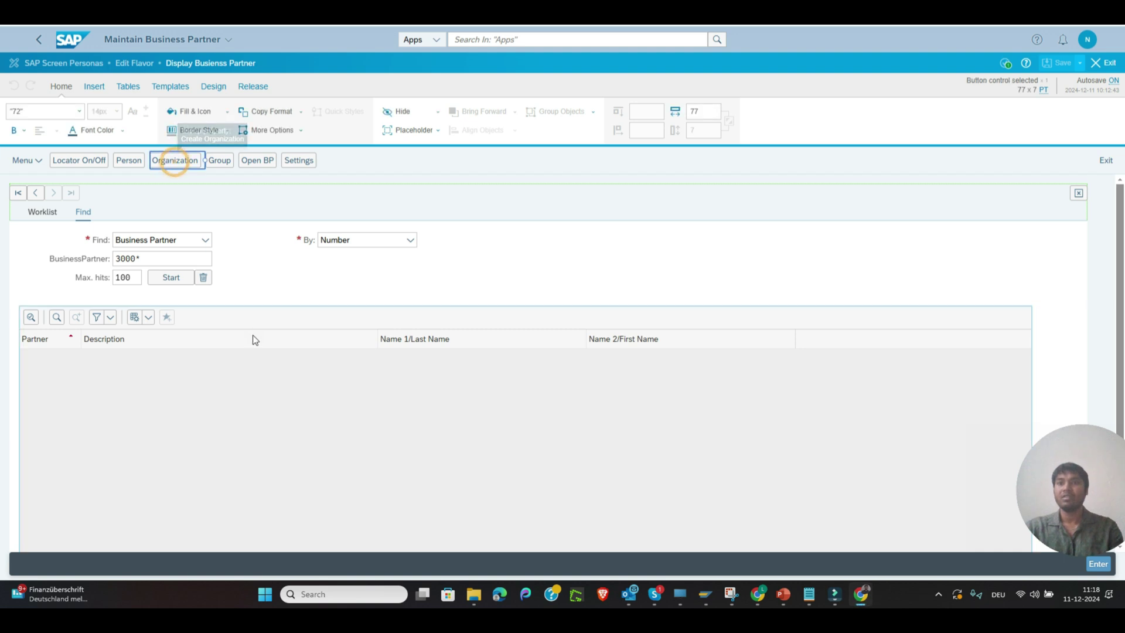
click(1106, 63)
click(174, 66)
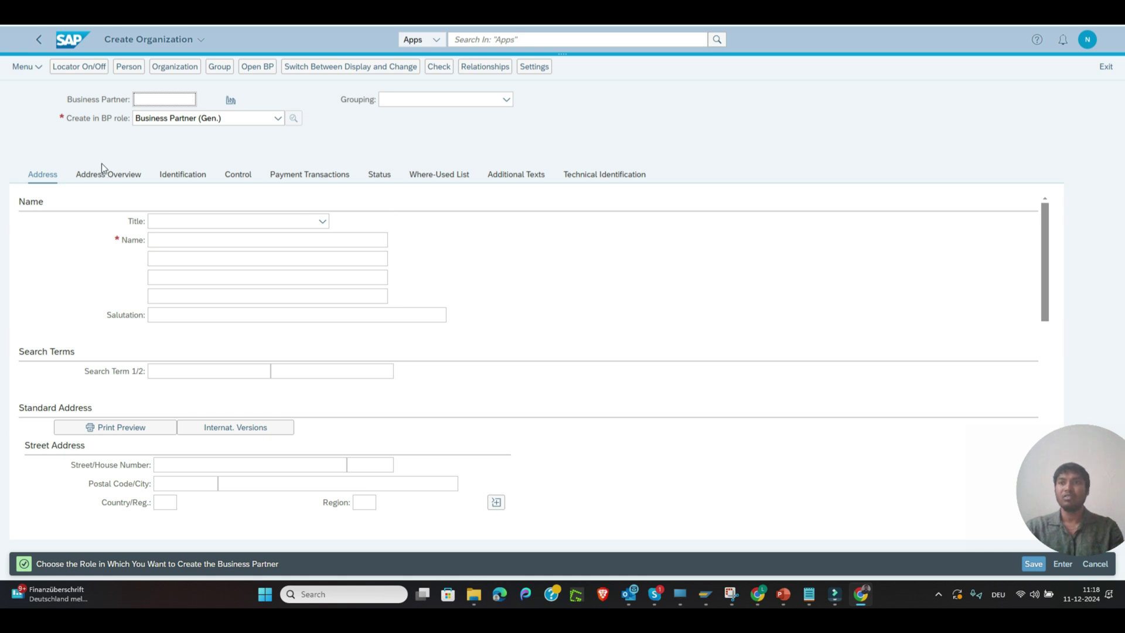
click(39, 39)
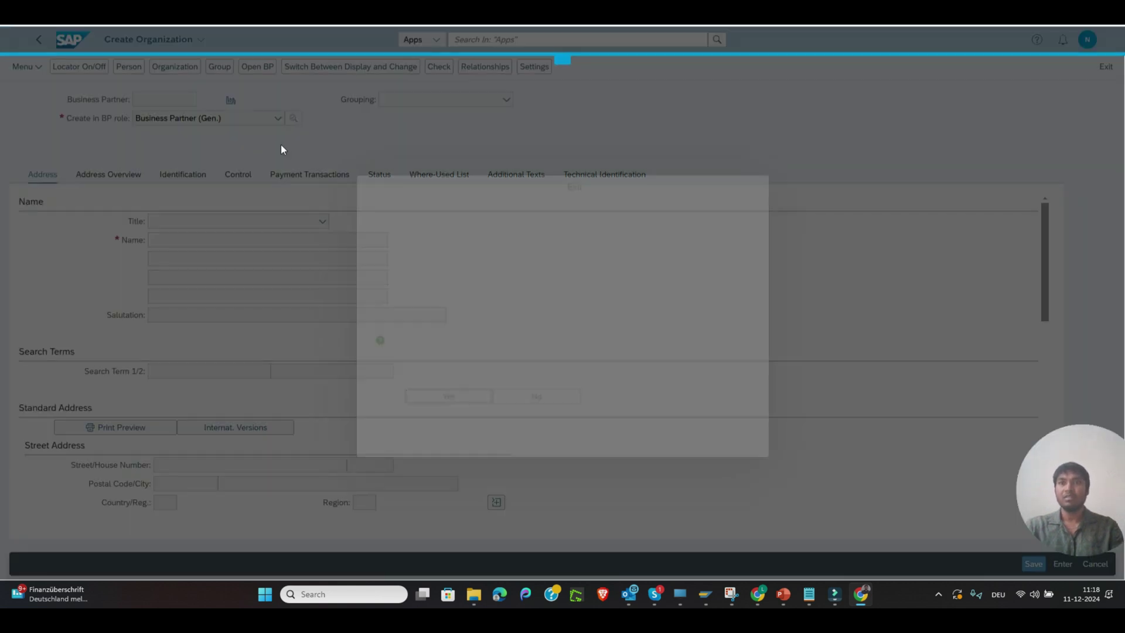
click(449, 396)
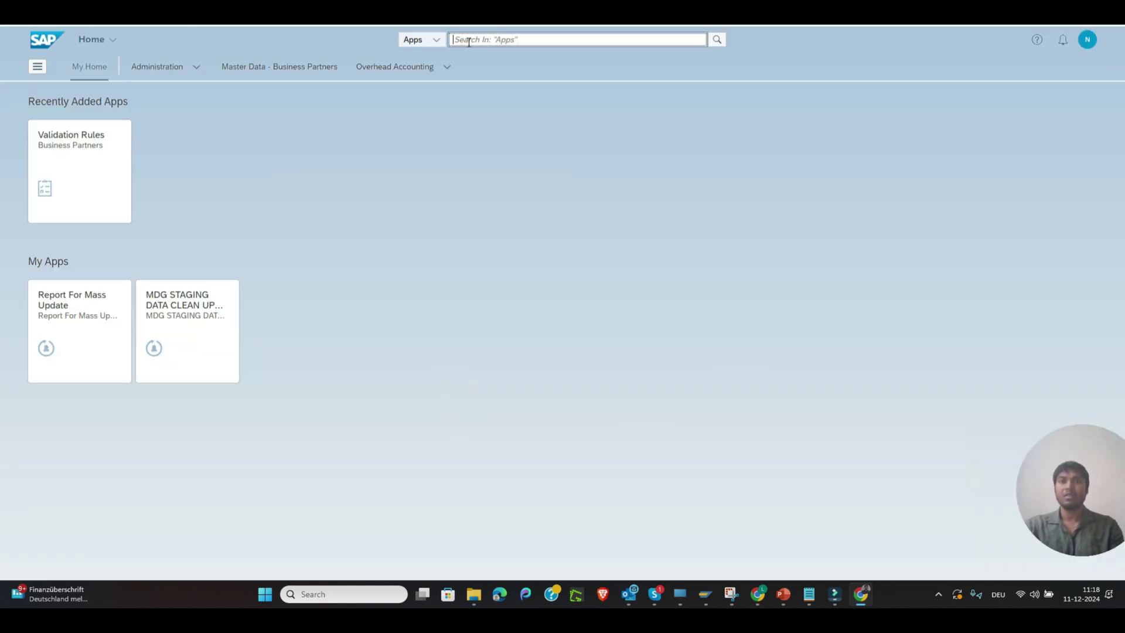
- Reopen Maintain Business Partner, search for partners matching 3000* and display the Demo Company record in Karlsruhe
click(467, 40)
text(maintai)
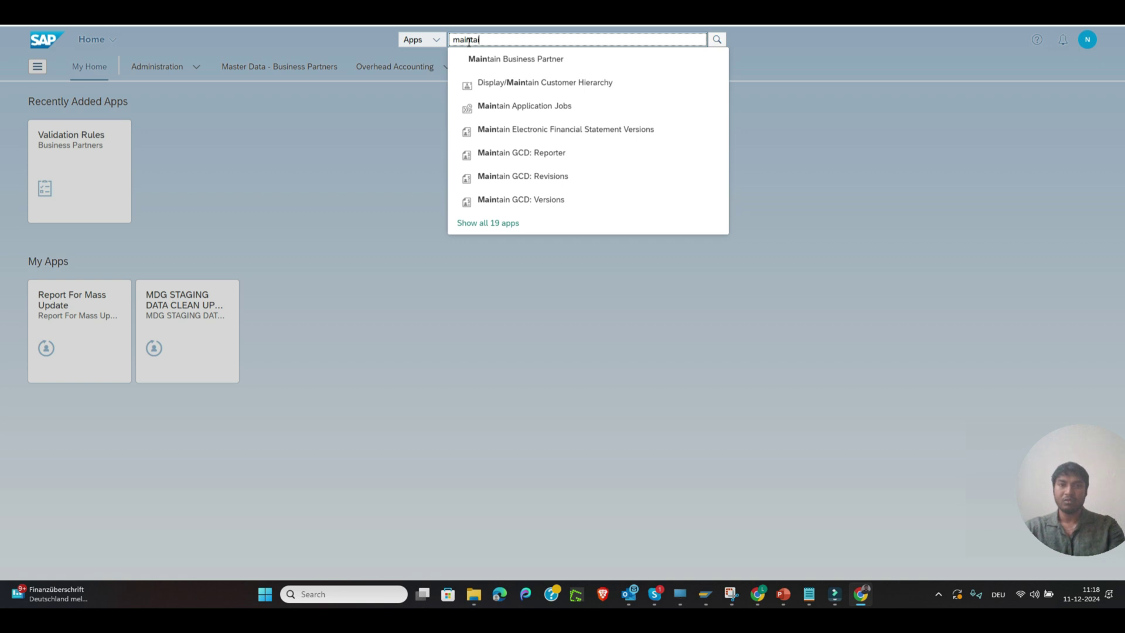
click(527, 59)
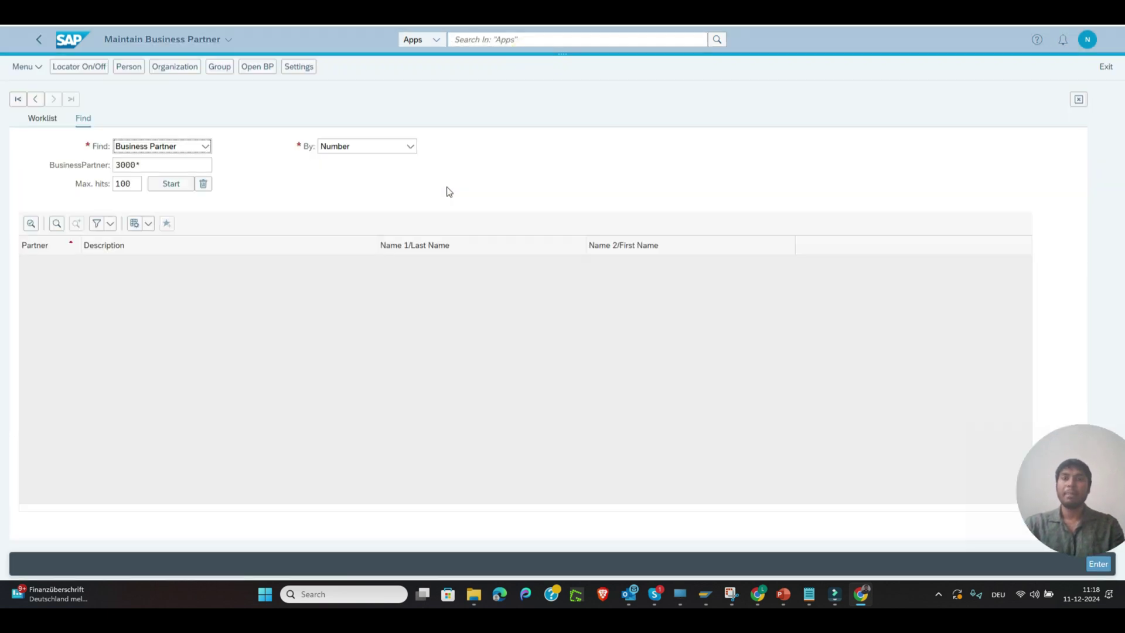
click(184, 182)
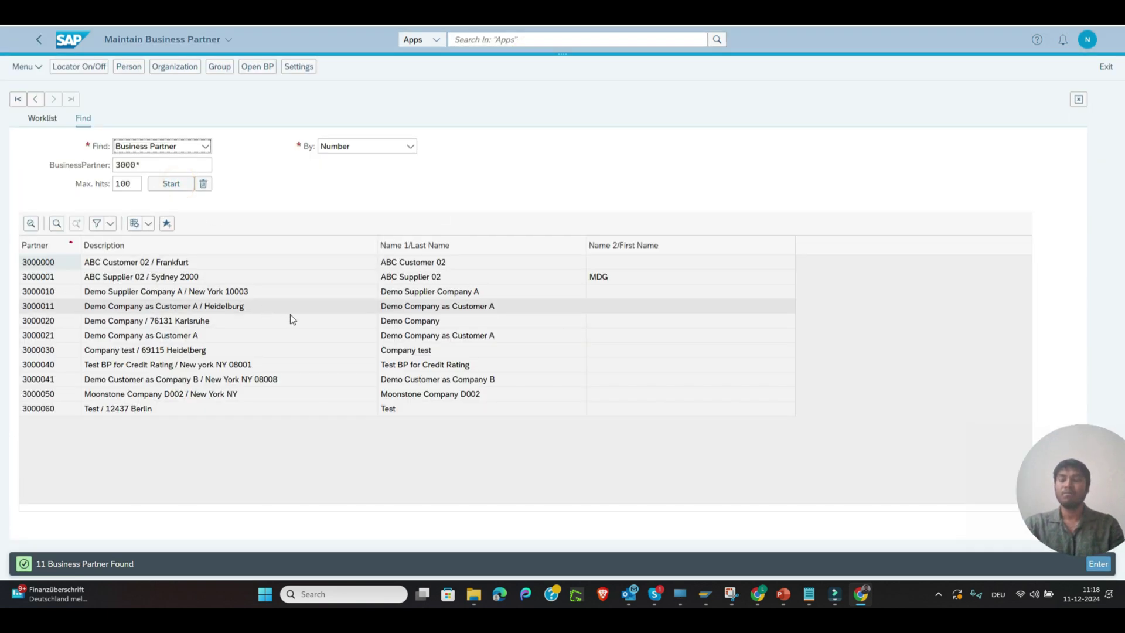
click(200, 322)
double_click(200, 323)
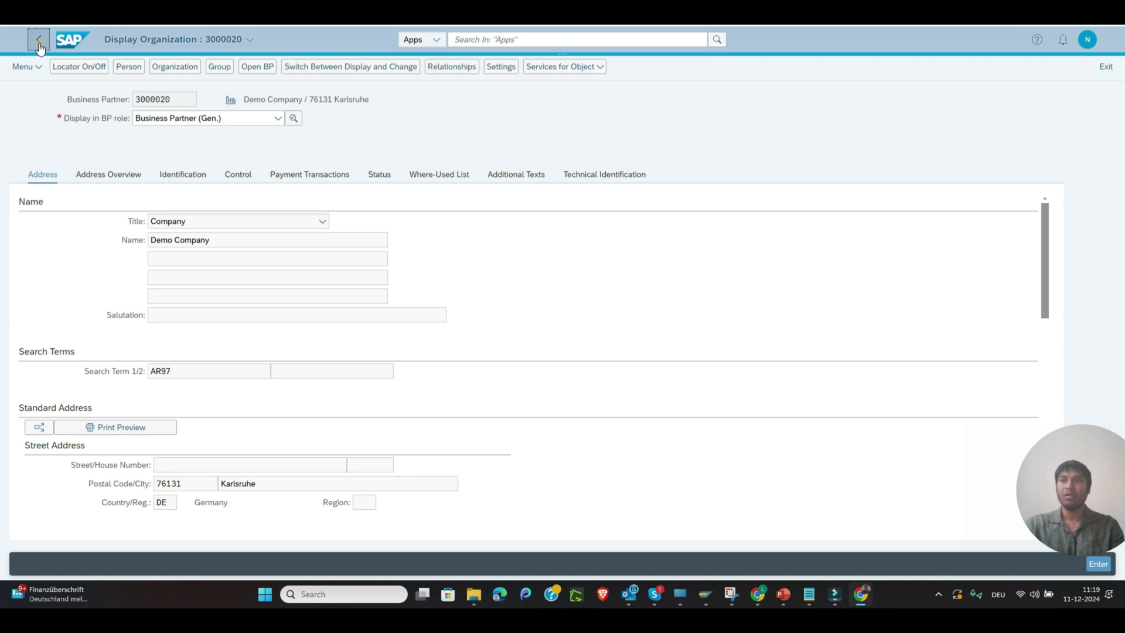
- Exit the partner record and reopen the Maintain Business Partner app from the home page
click(1106, 68)
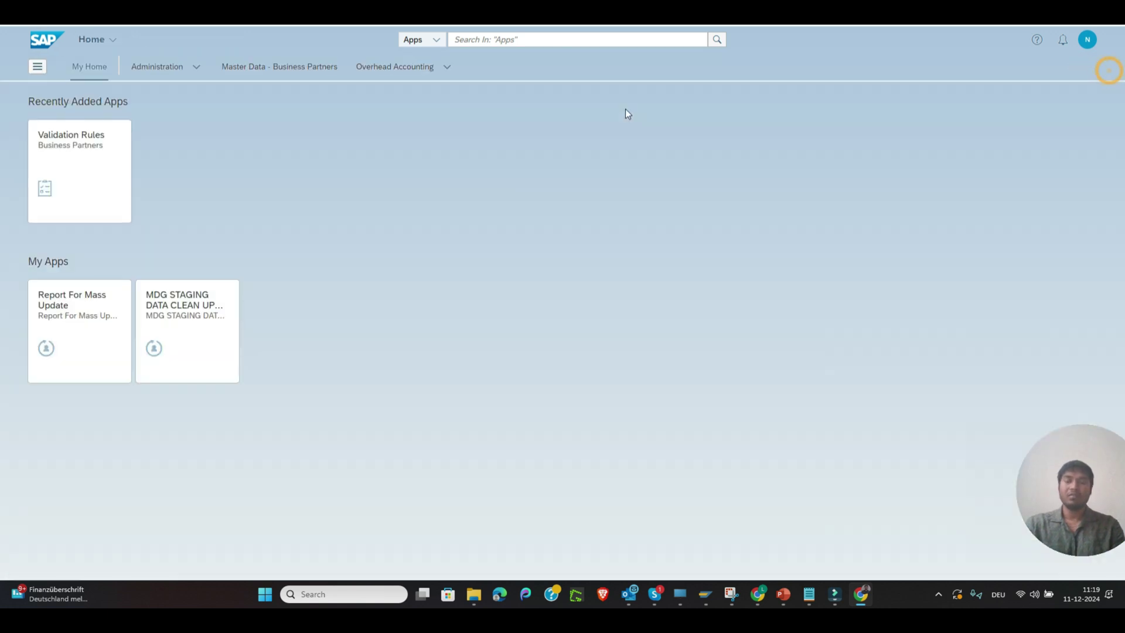
click(494, 41)
text(main)
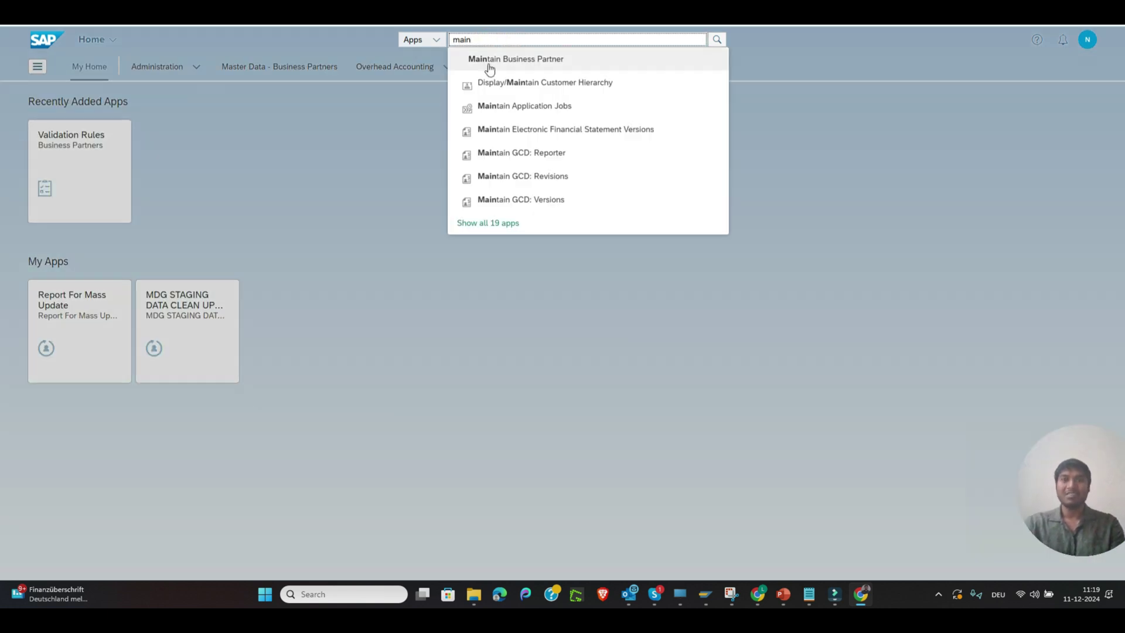
click(500, 63)
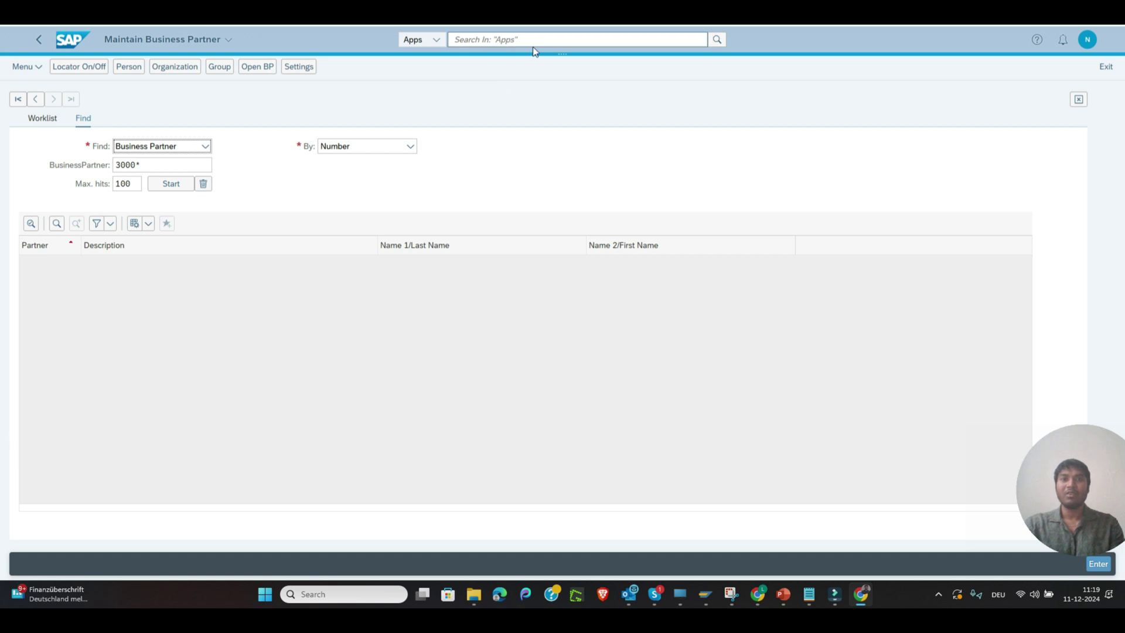
- Switch to the "Display Busienss Partner" flavor and open it for editing
click(561, 64)
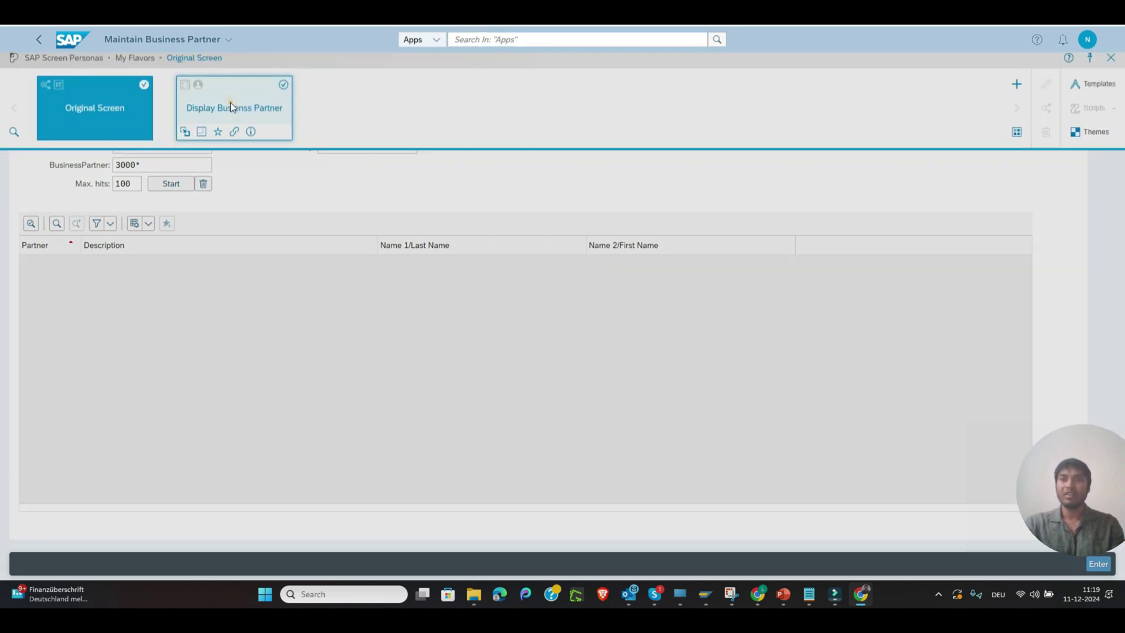
click(230, 102)
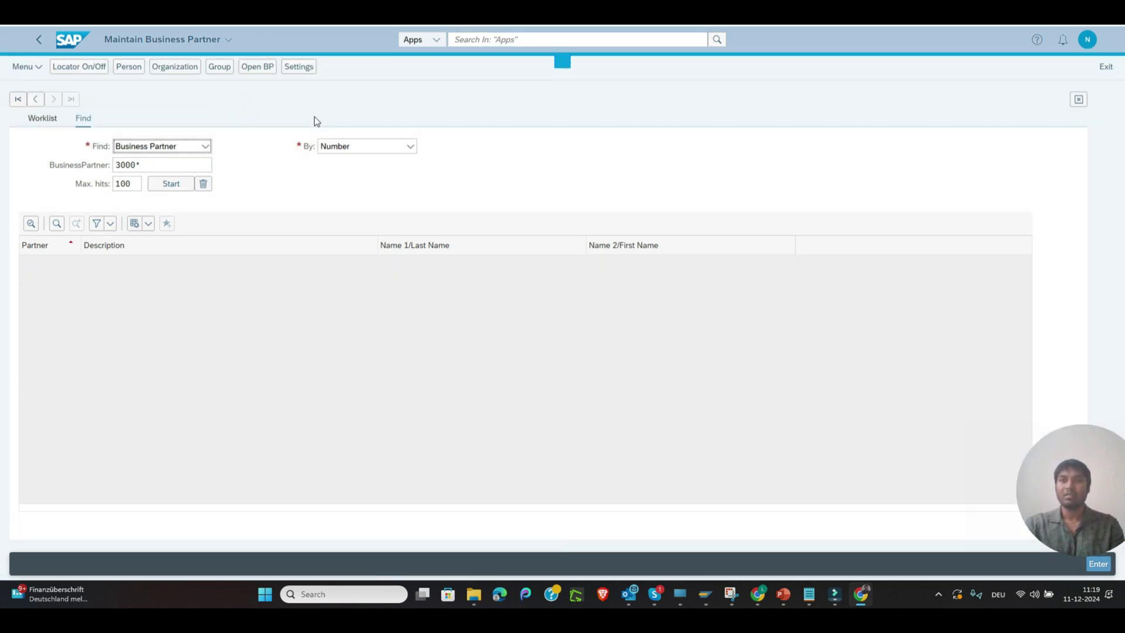
click(563, 68)
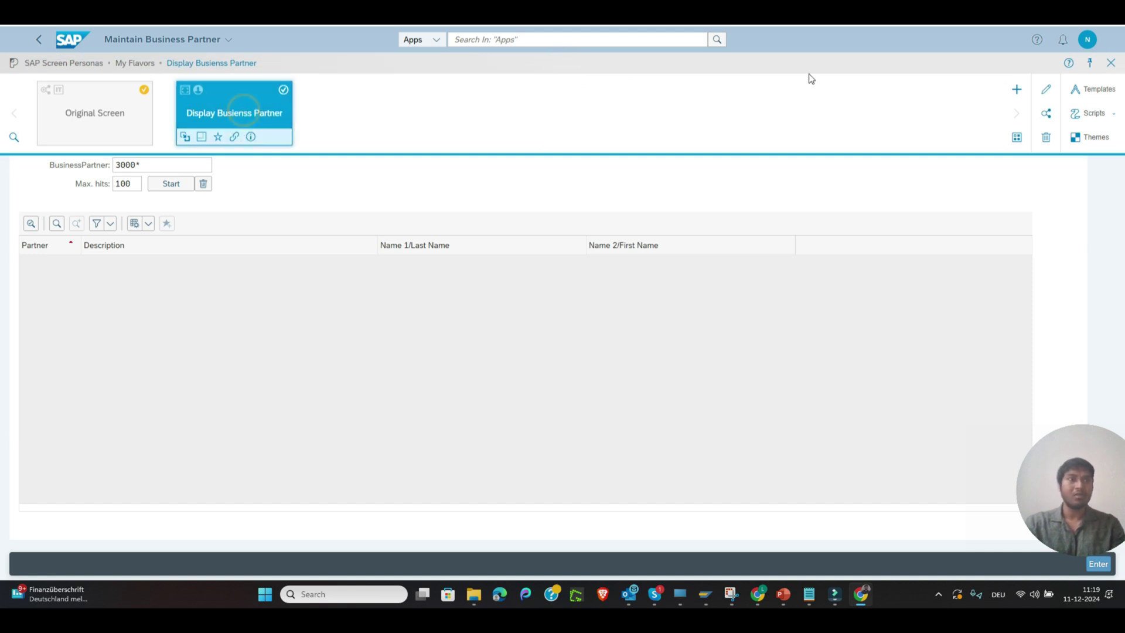
click(1045, 90)
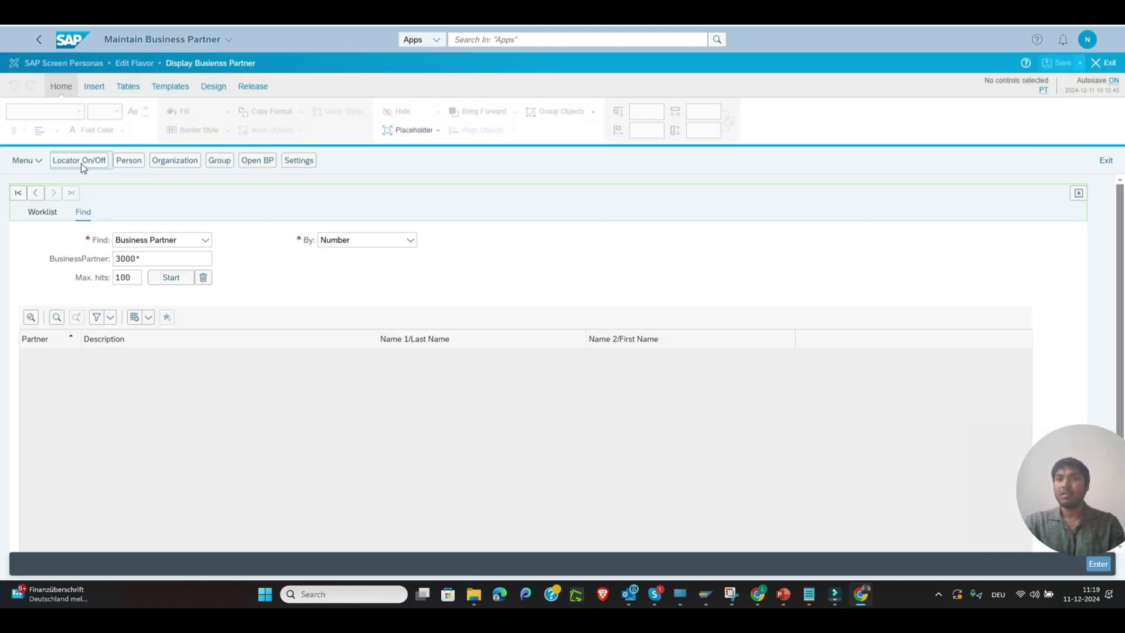
- Hide the Locator On/Off, Menu and Person buttons in the flavor
click(80, 162)
click(395, 111)
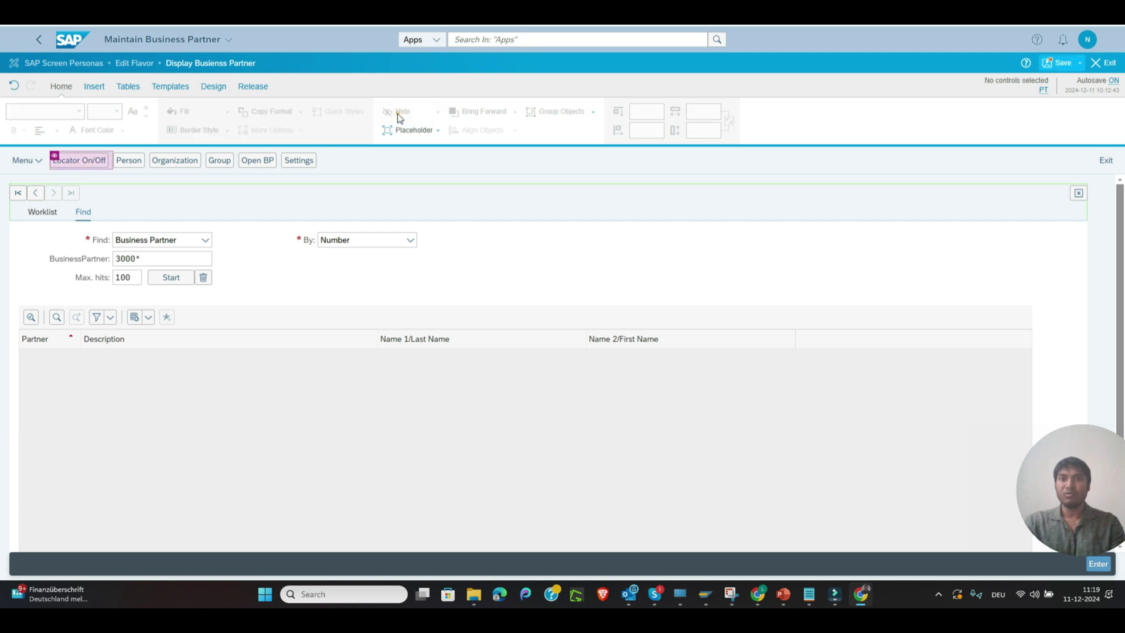
click(27, 162)
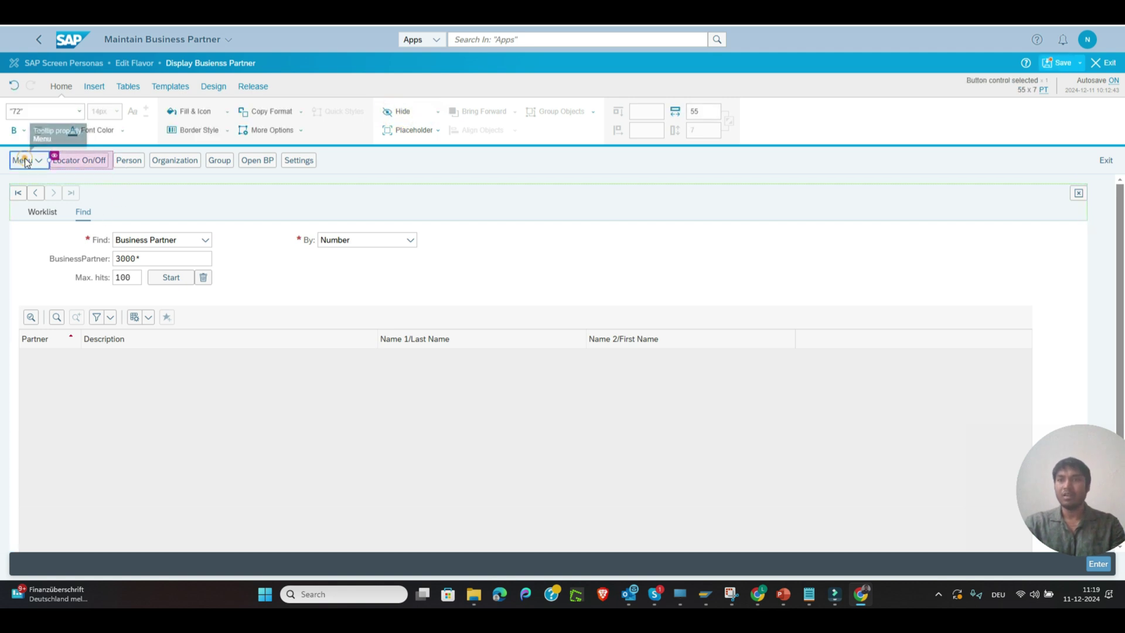
click(401, 119)
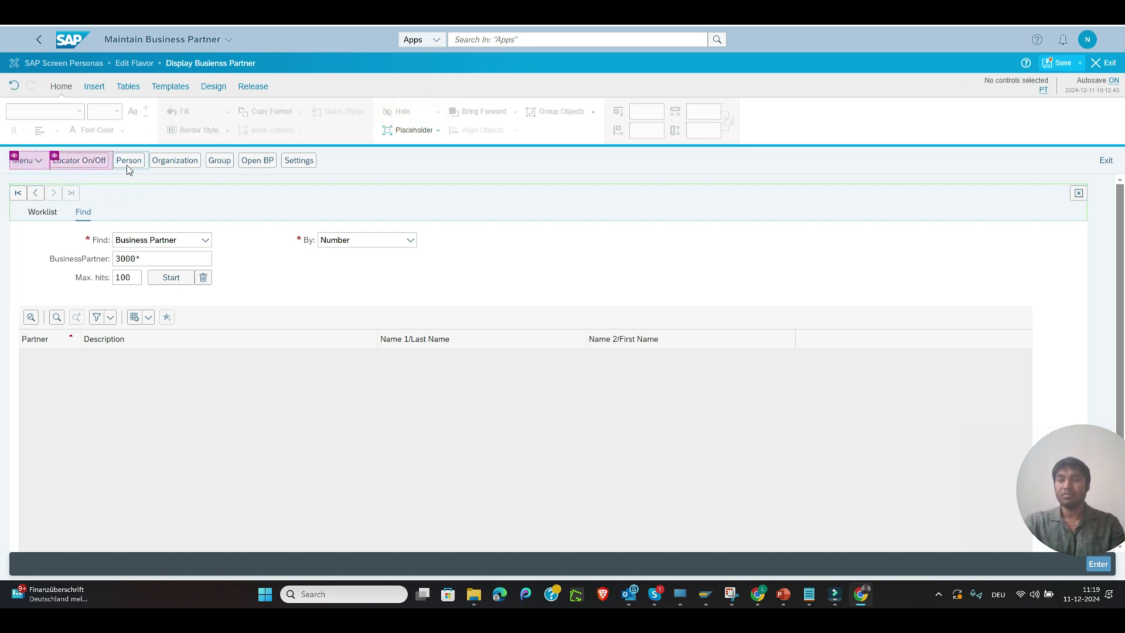
click(126, 162)
click(410, 115)
- Hide the Organization, Group and Settings buttons, and save the flavor before exiting the editor
click(184, 160)
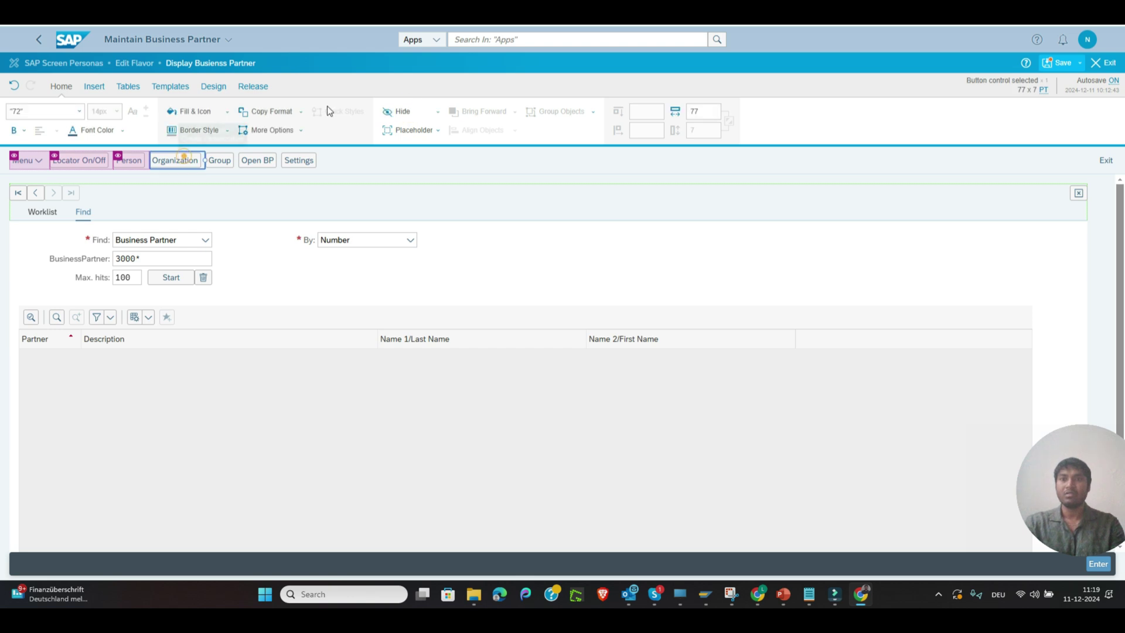
click(400, 111)
click(220, 160)
click(402, 112)
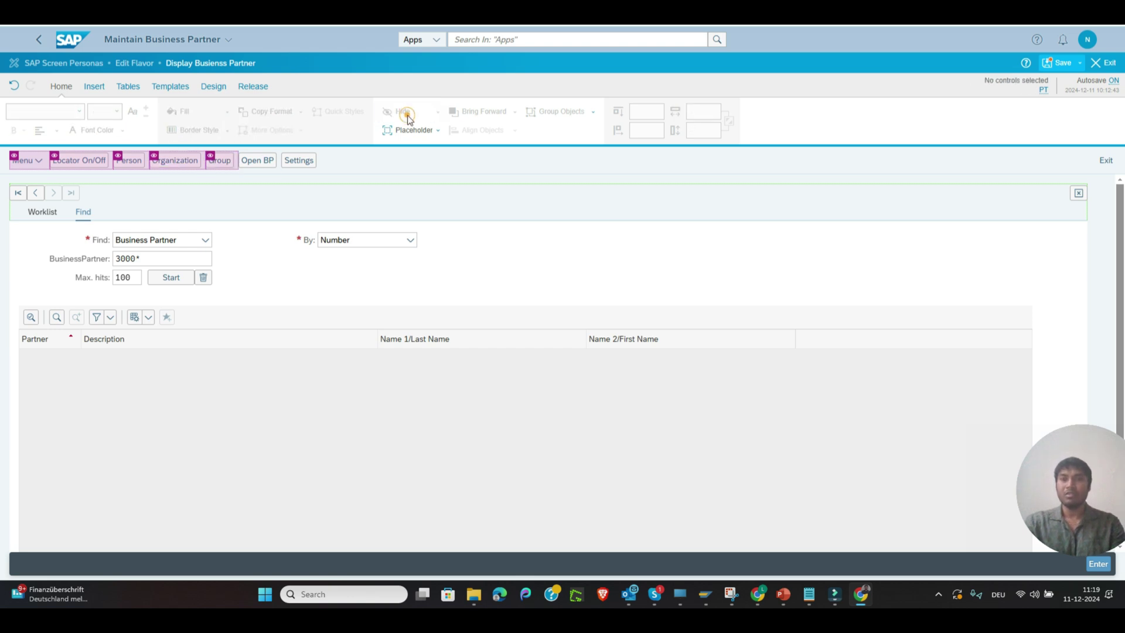
click(292, 160)
click(402, 112)
click(425, 182)
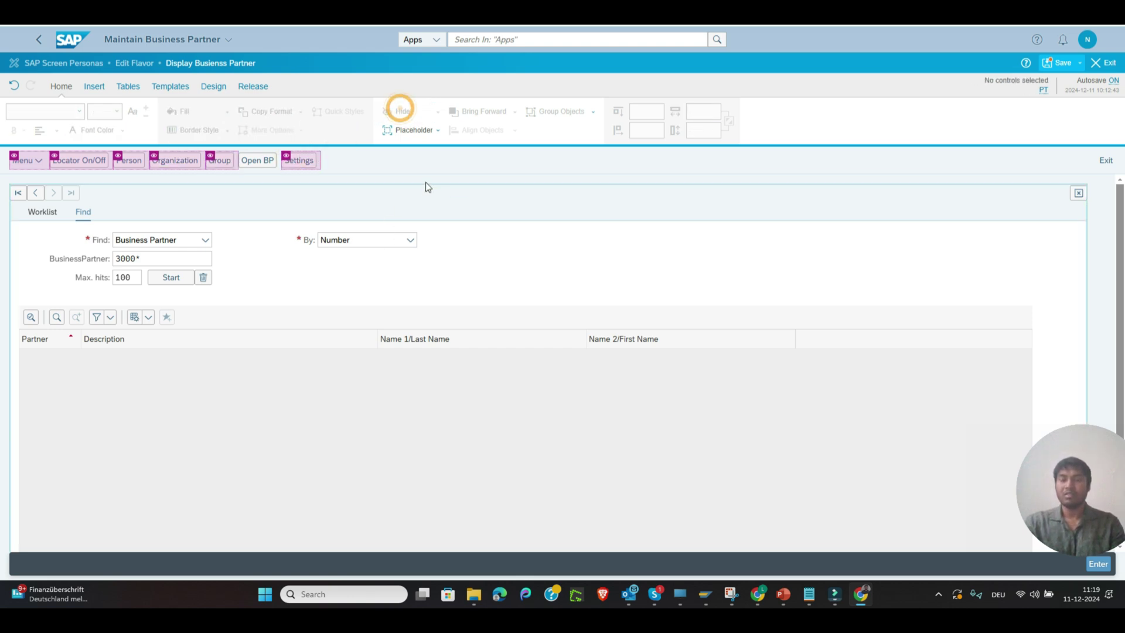
click(1048, 66)
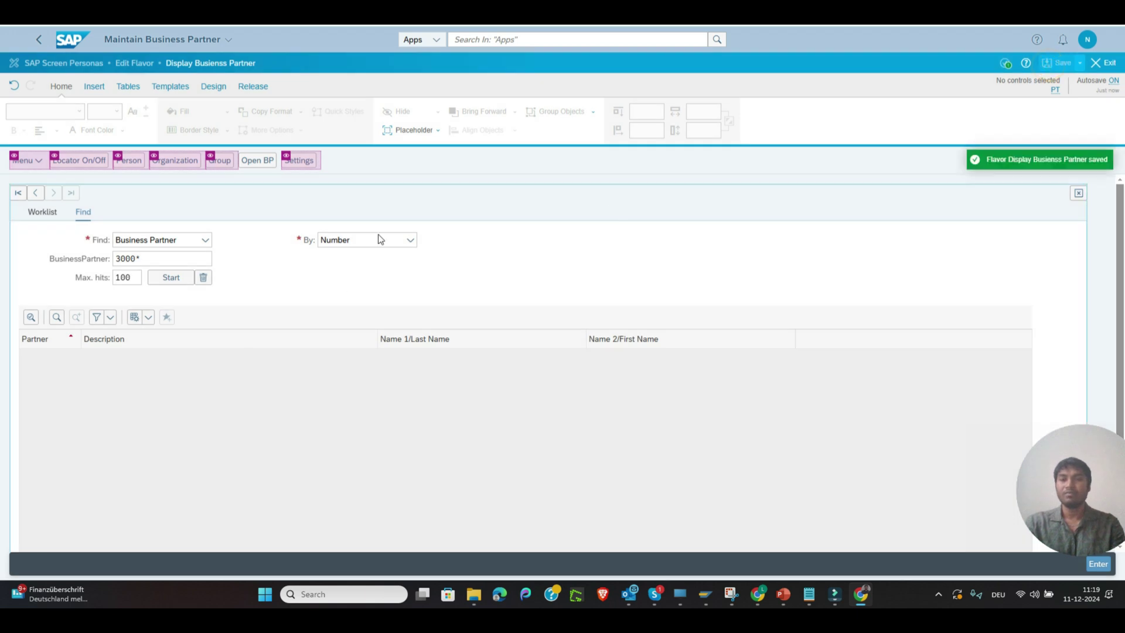
click(1108, 64)
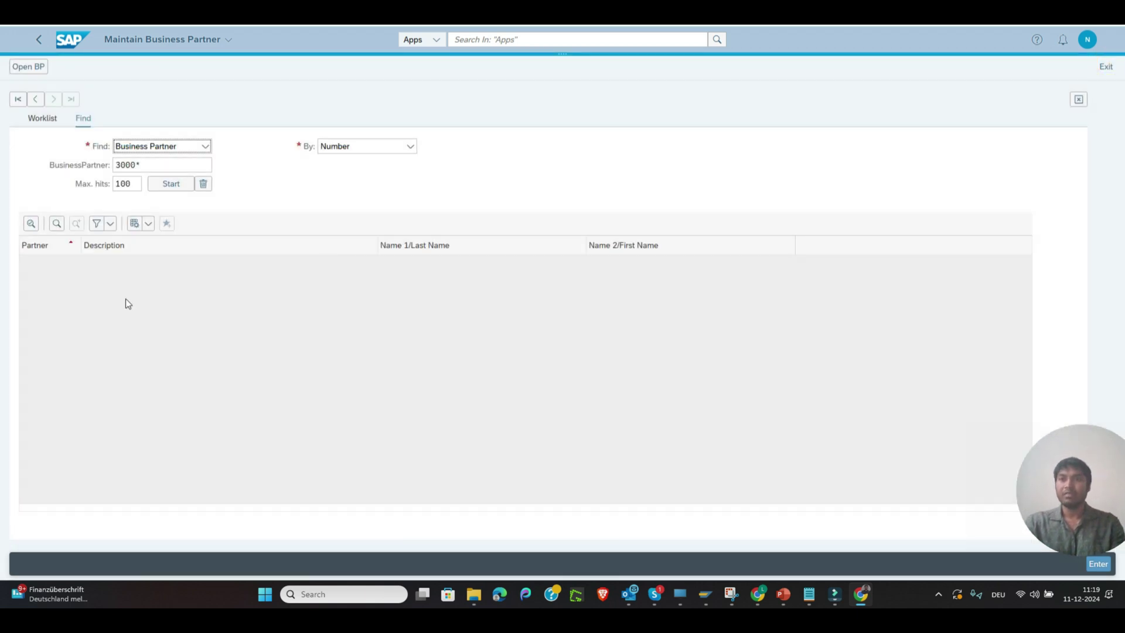
- Search for partners matching 3000*, display the Demo Company record in Karlsruhe and check its Services for Object options
click(170, 183)
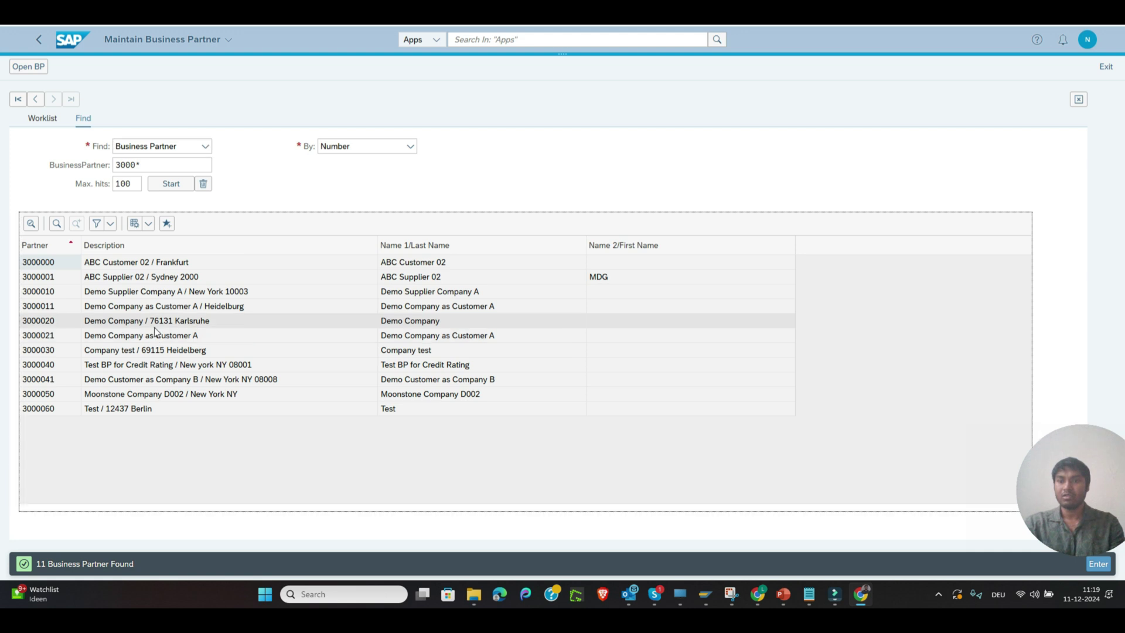
double_click(155, 320)
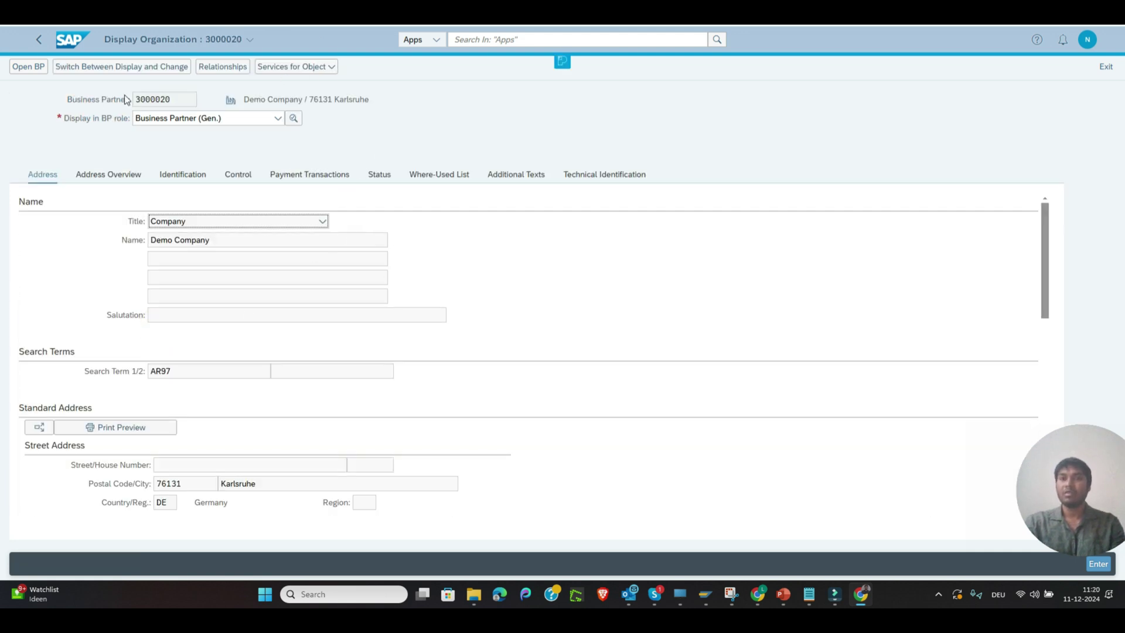
click(332, 68)
click(330, 69)
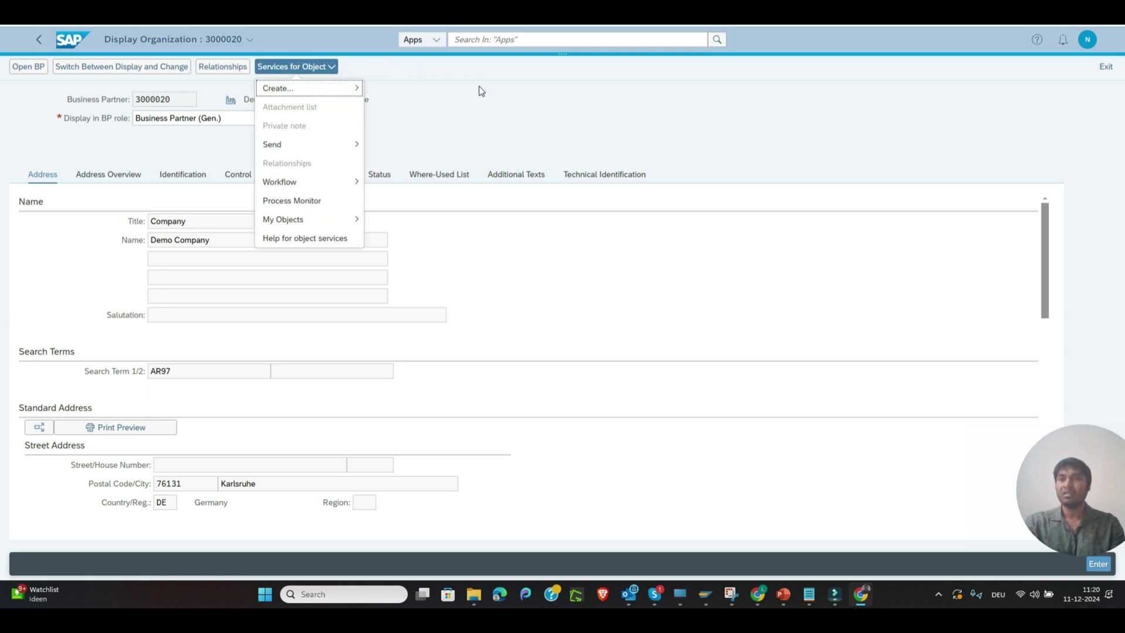
click(587, 71)
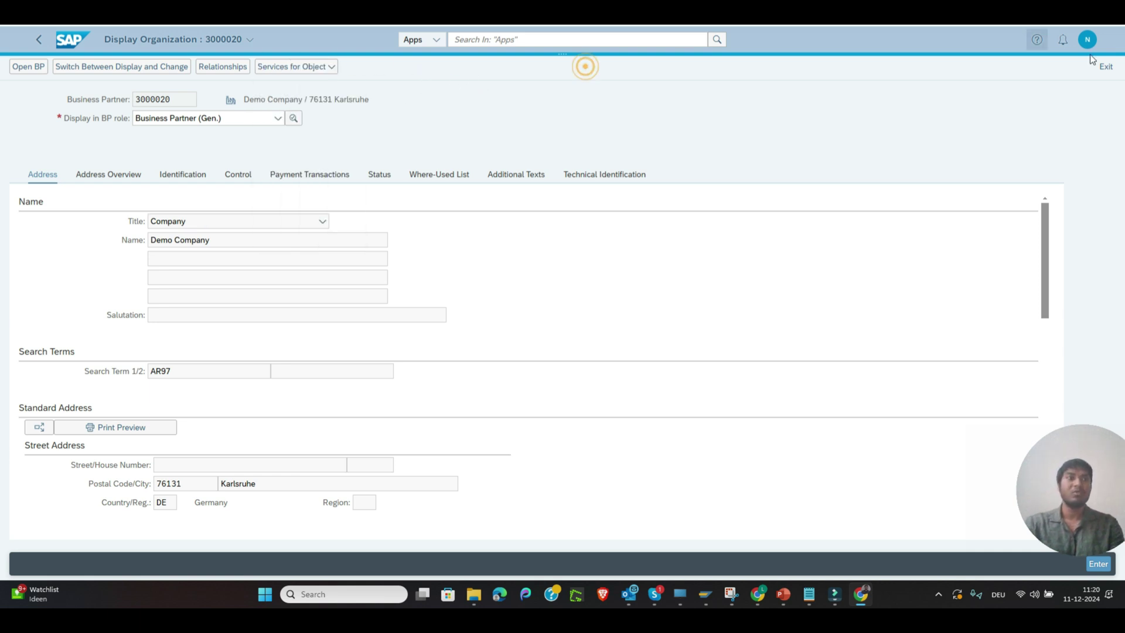
- Open the "Display Busienss Partner" flavor for editing and hide the Switch Between Display and Change button
click(556, 60)
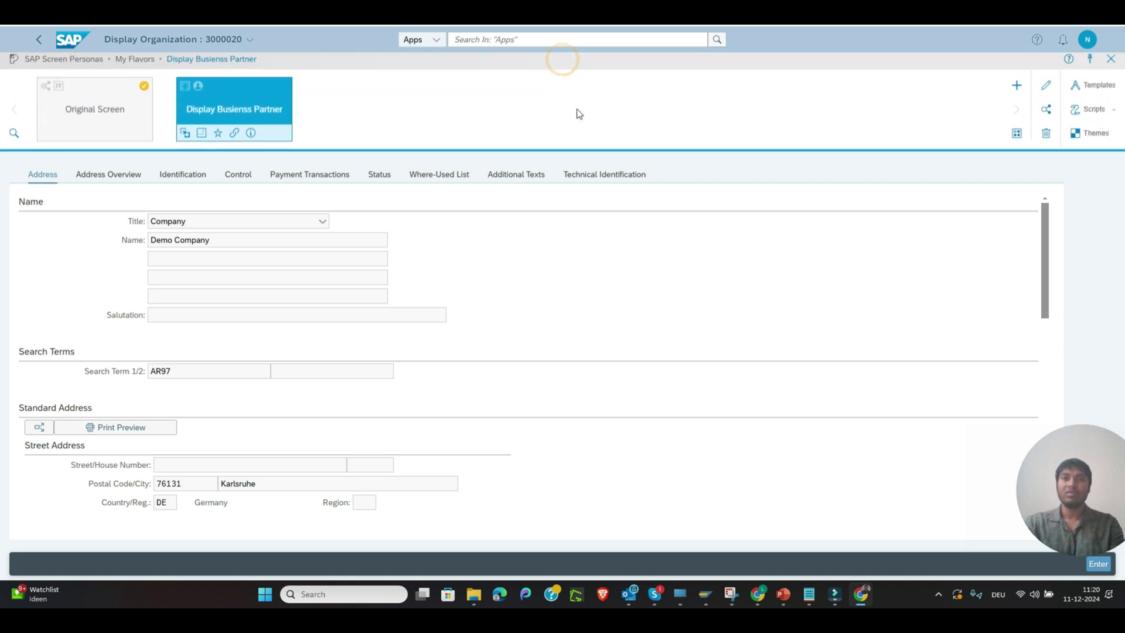
click(1045, 89)
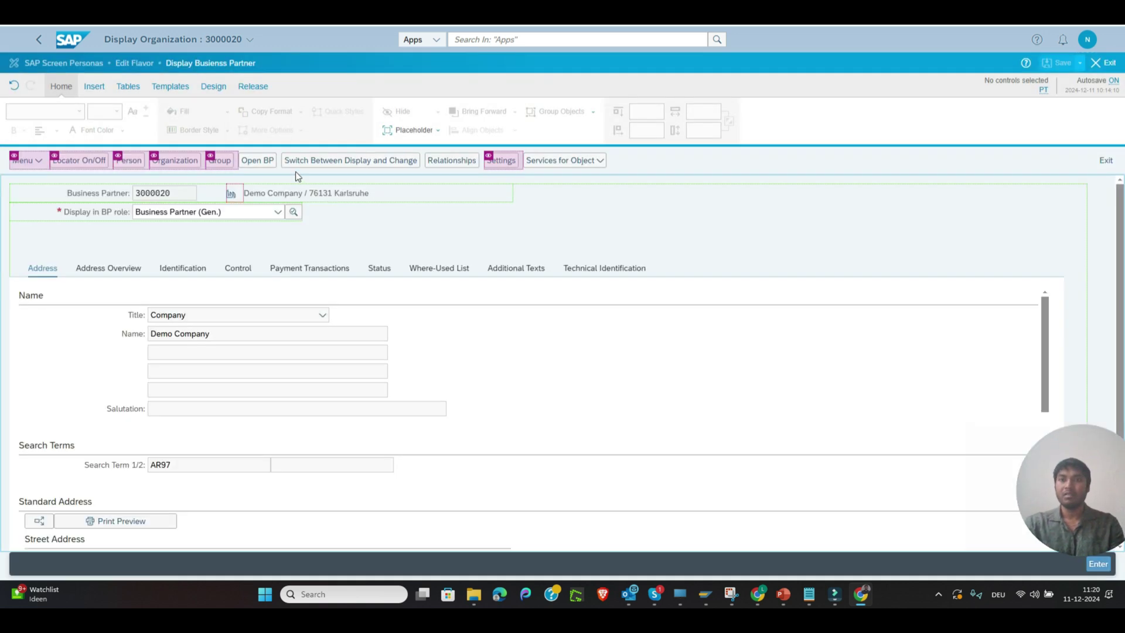
click(365, 161)
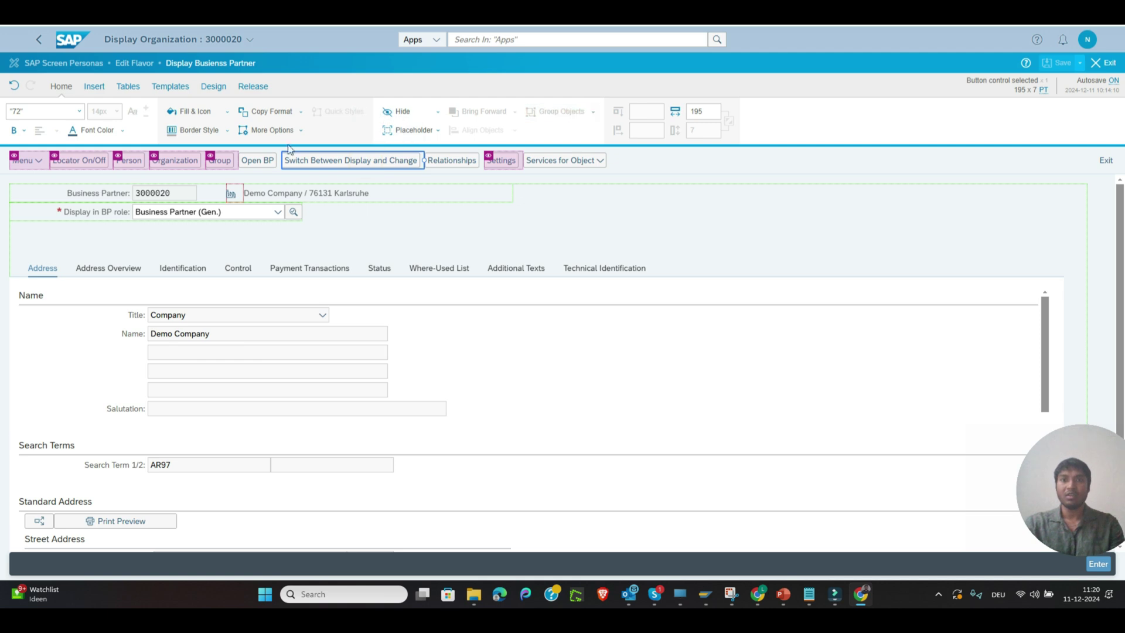
click(398, 112)
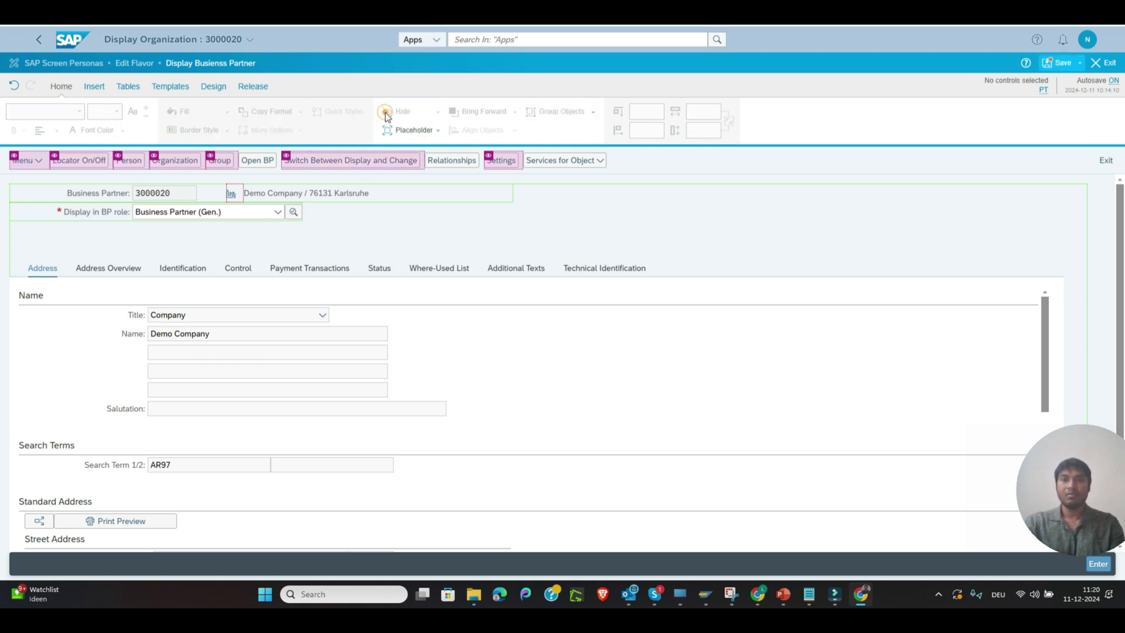
- Hide the Services for Object button, save the flavor and exit the editor
click(454, 158)
click(565, 160)
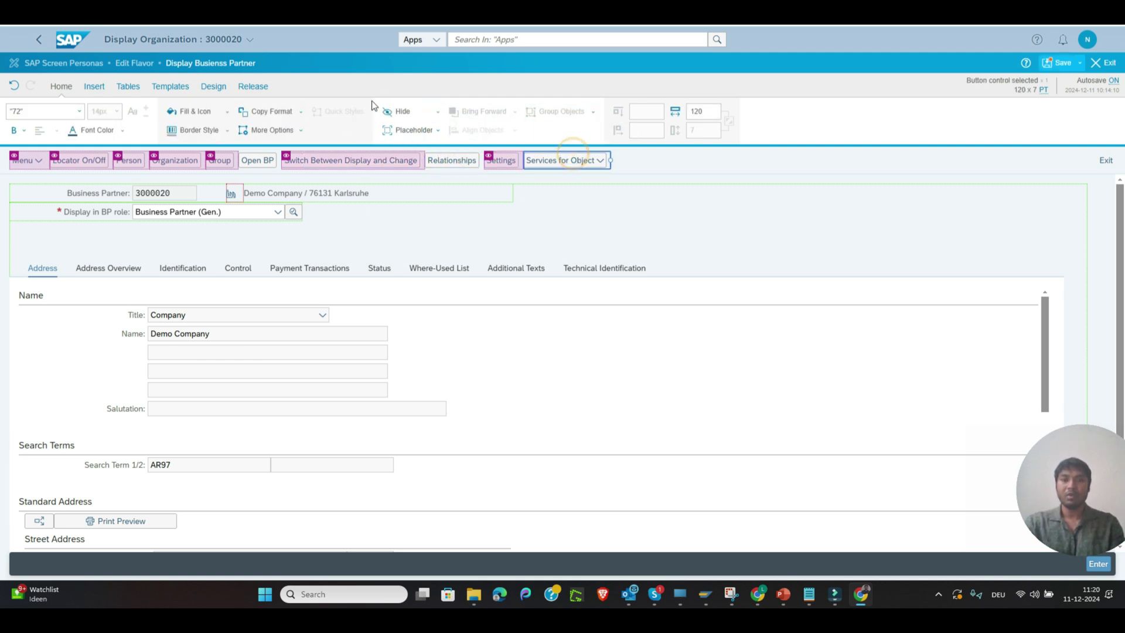
click(396, 112)
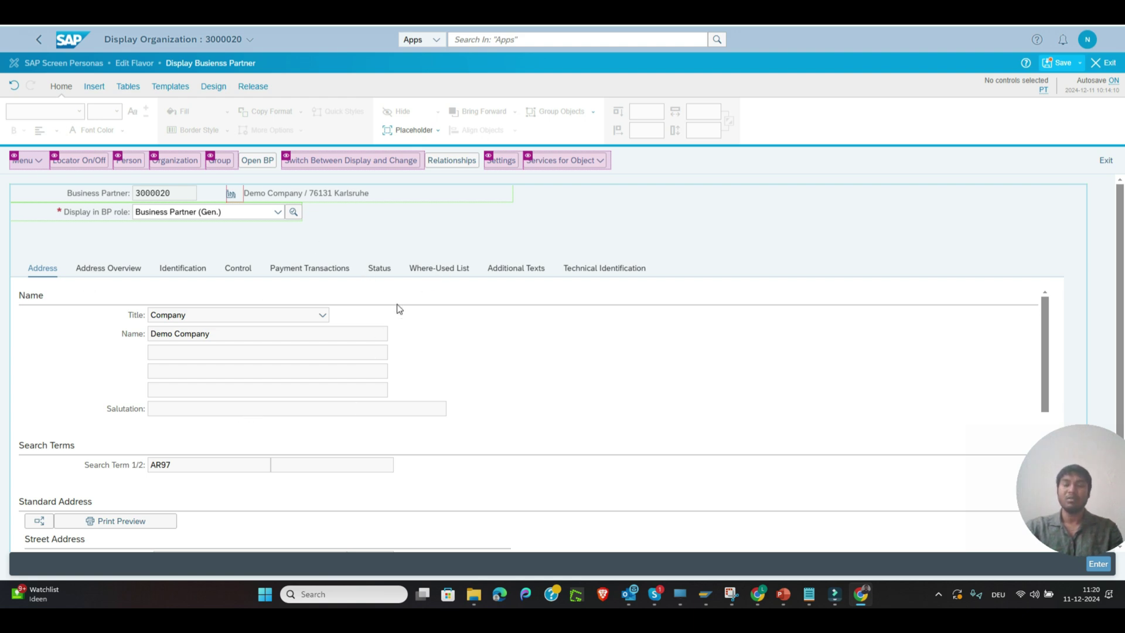
click(1063, 64)
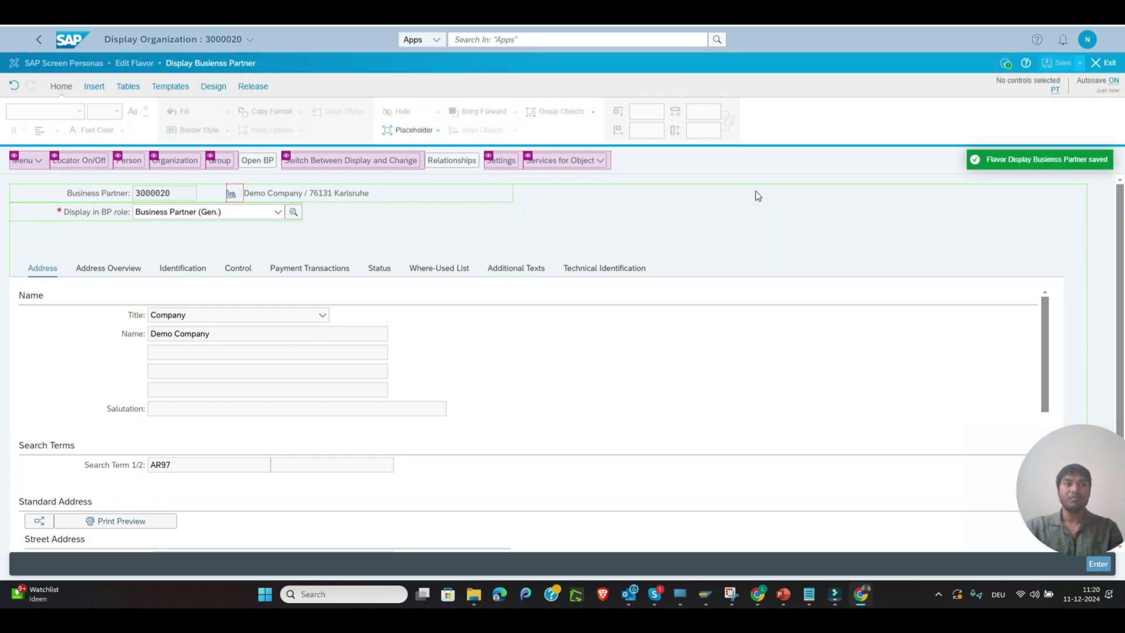
click(1102, 62)
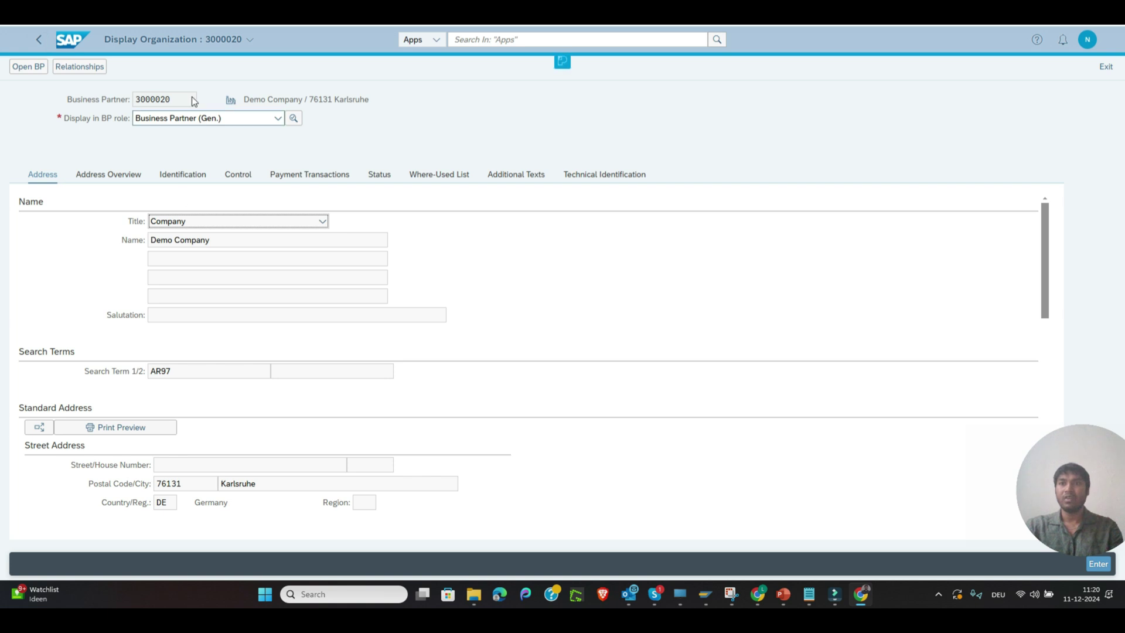
- View the direct access link of the "Display Busienss Partner" flavor and select the complete deep link text
click(562, 64)
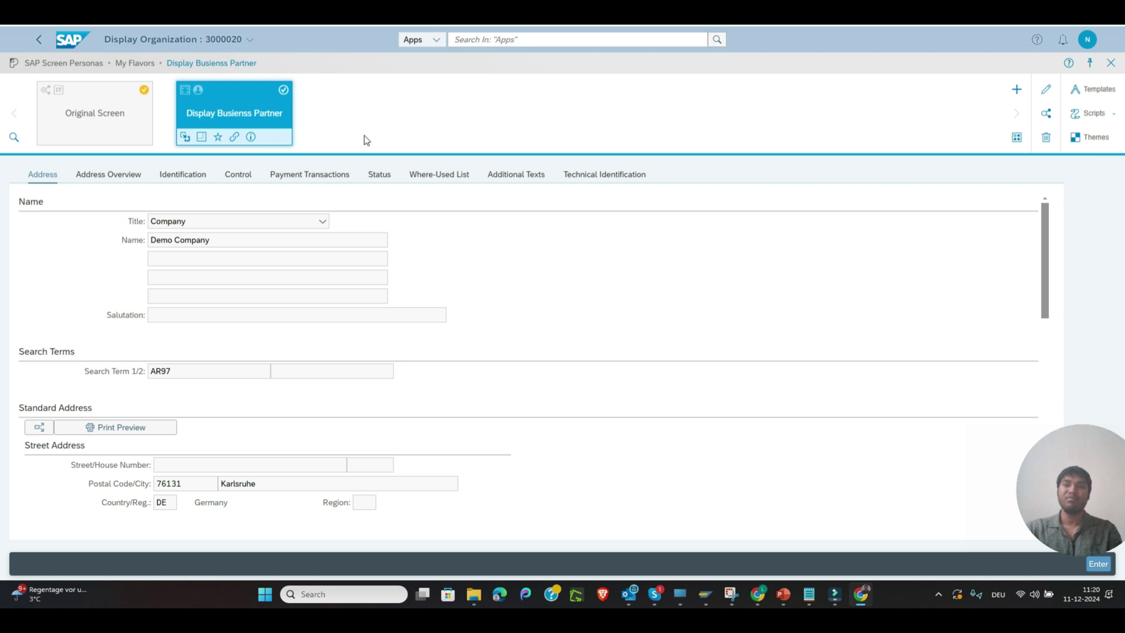
click(233, 137)
click(236, 204)
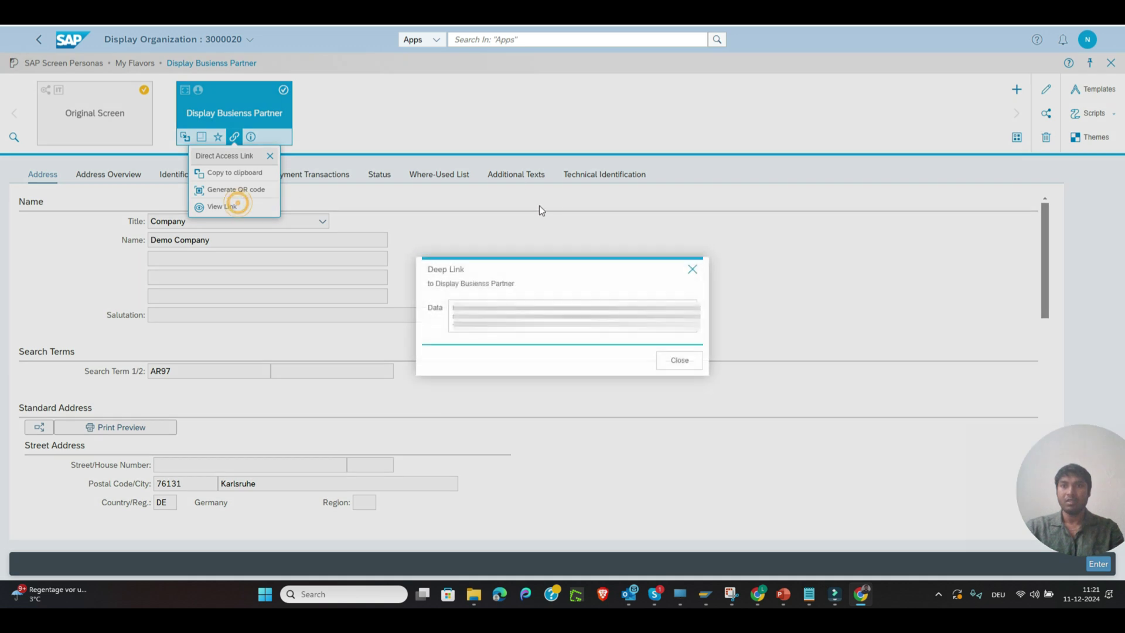
click(613, 330)
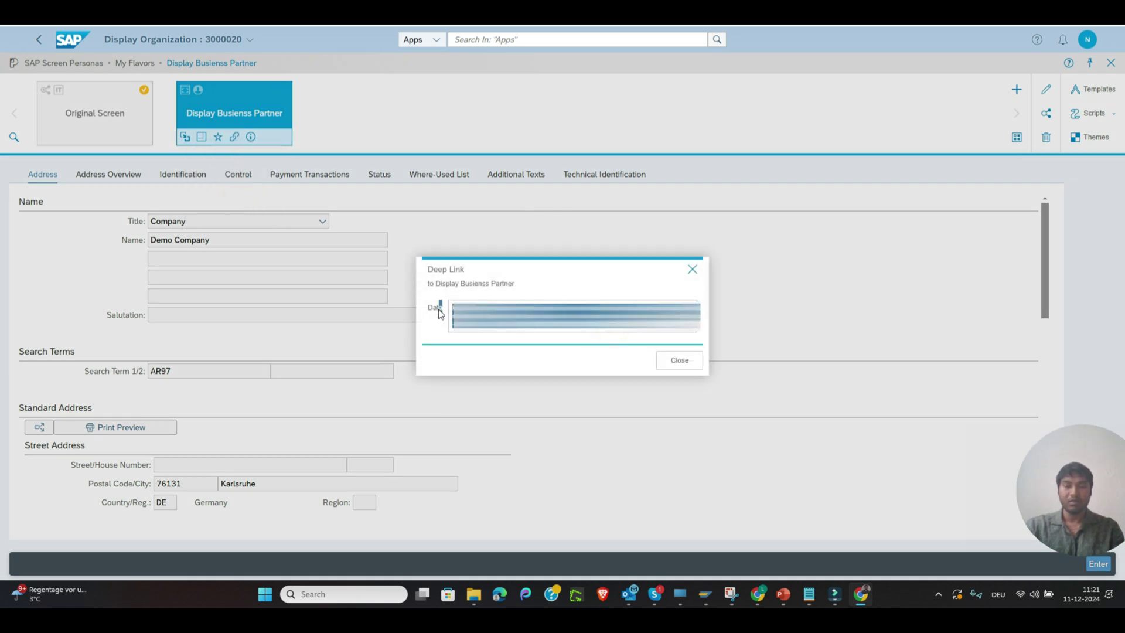
click(615, 331)
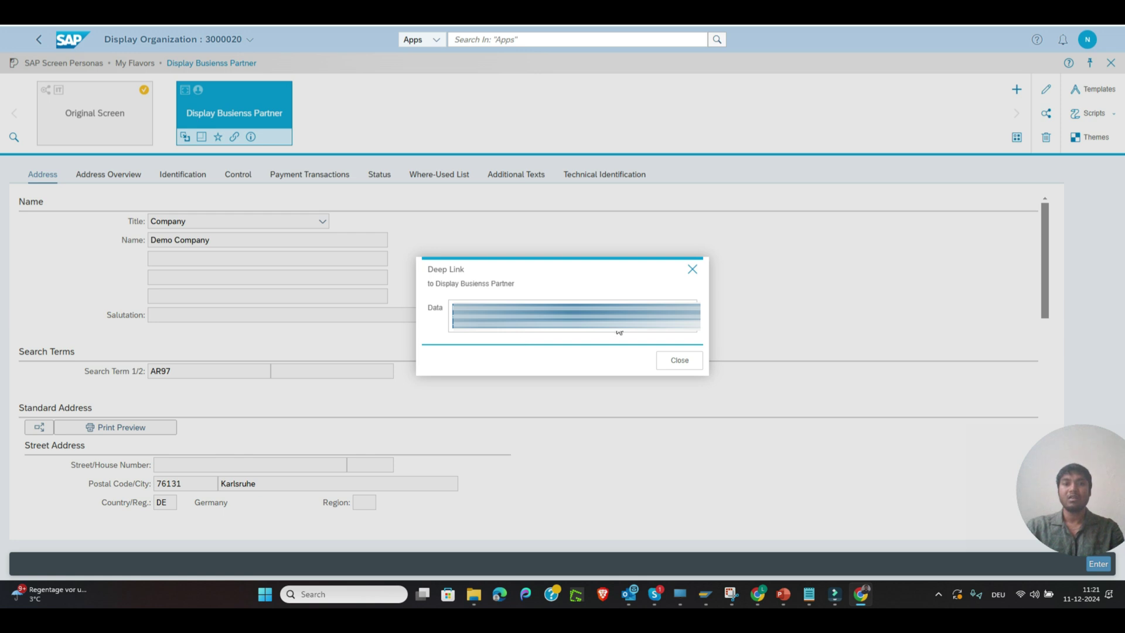
click(614, 332)
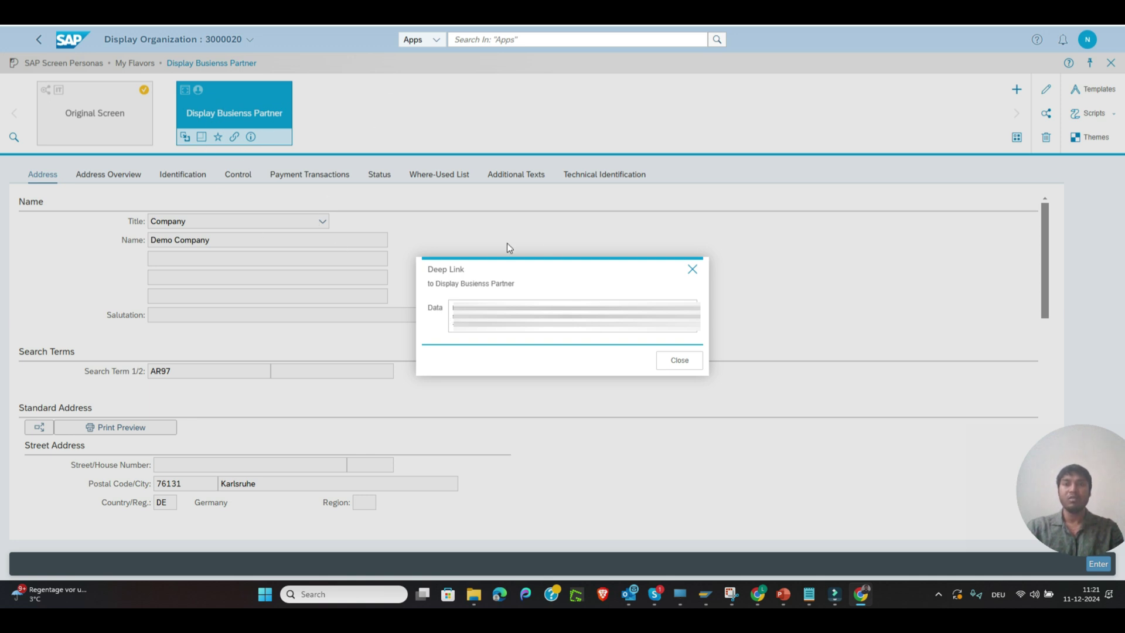
click(612, 330)
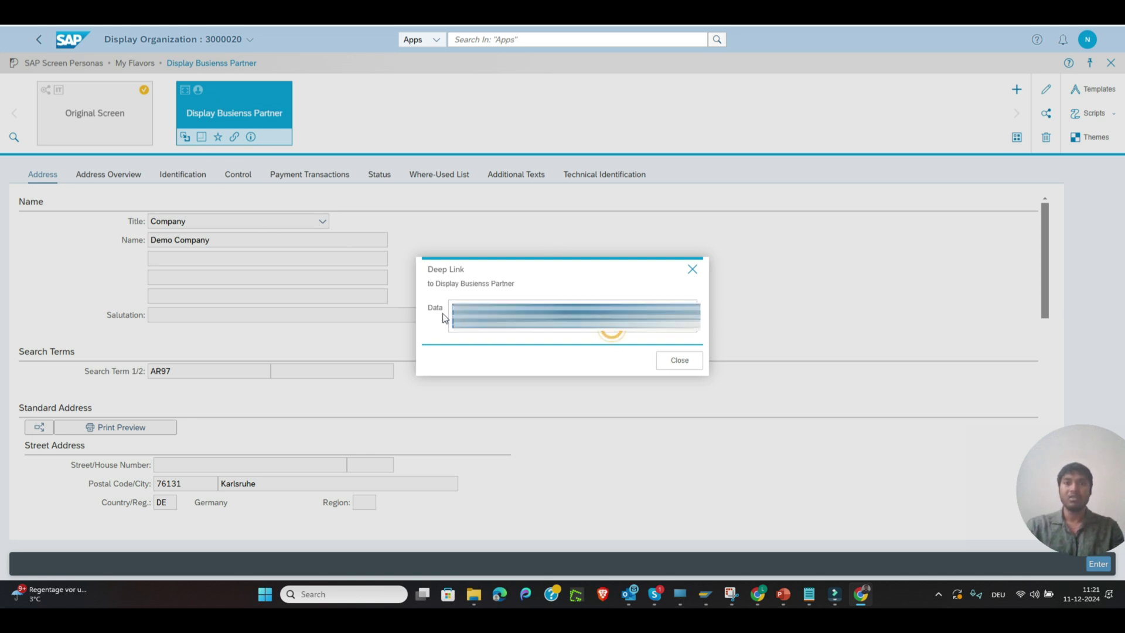
click(640, 338)
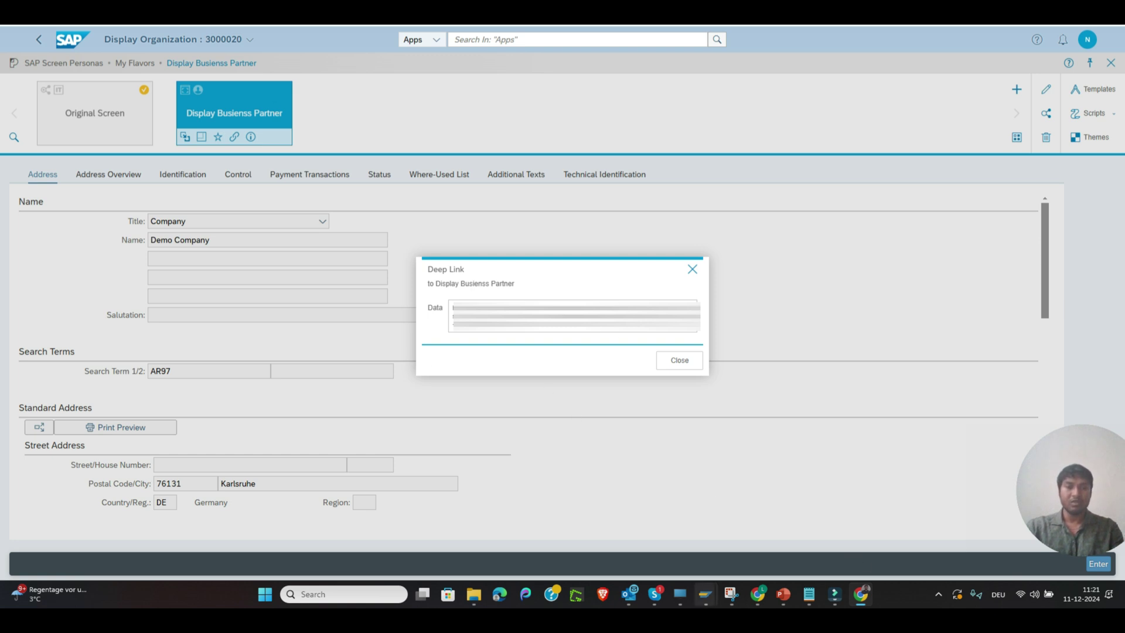
- Switch to the SAP GUI window and start the Fiori launchpad designer with /n/UI2/FLPD_CUST
mouse_move(683, 592)
click(771, 521)
click(108, 31)
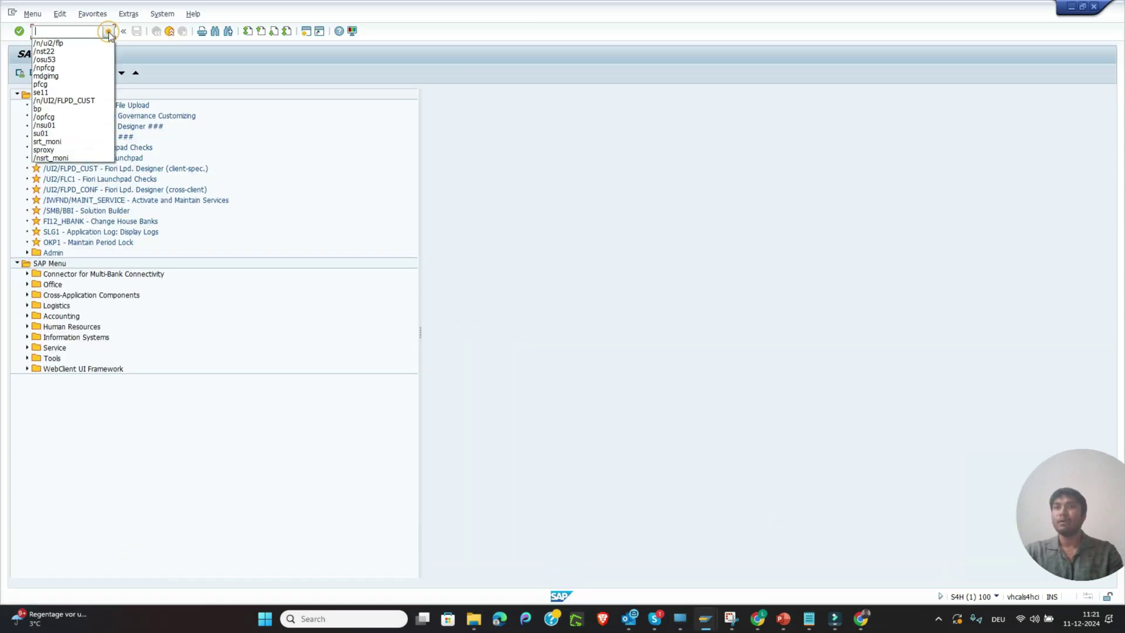
click(70, 101)
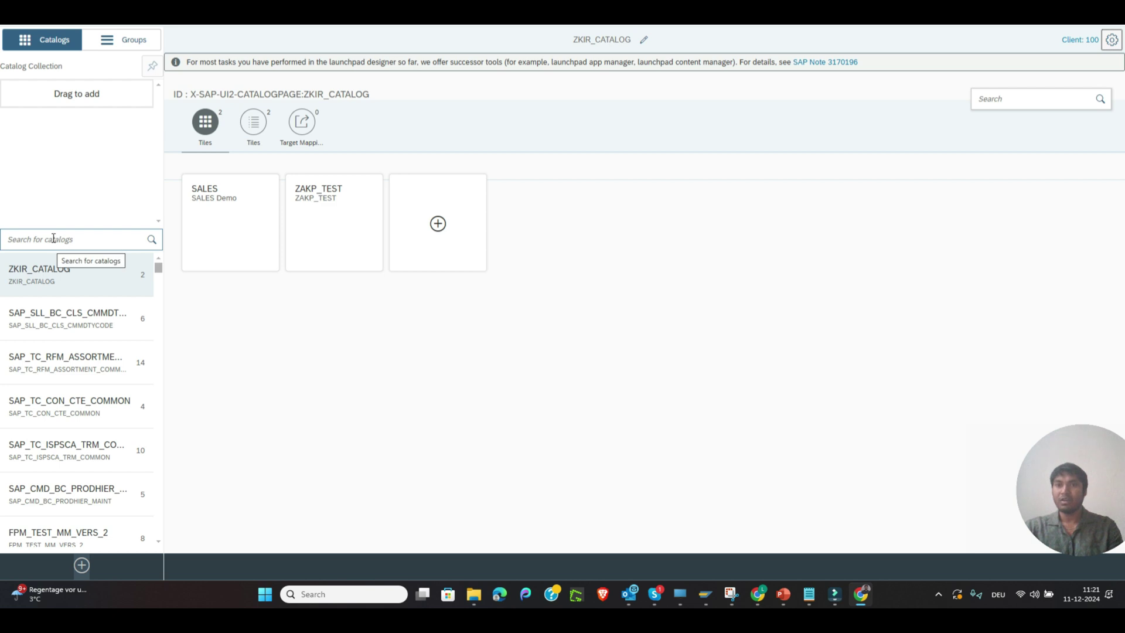
- Search the catalogs for "maintain business" and open the Contract Accounting catalog SAP_FICA_BC_MD_BP_MAINT
click(53, 239)
text(ma)
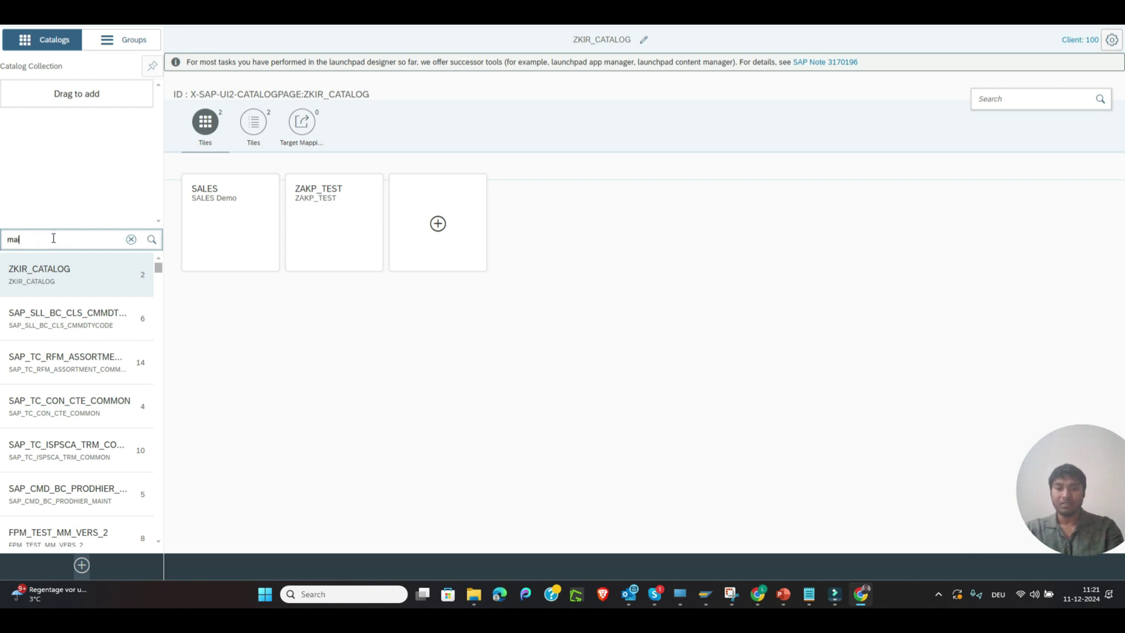
text(intain business)
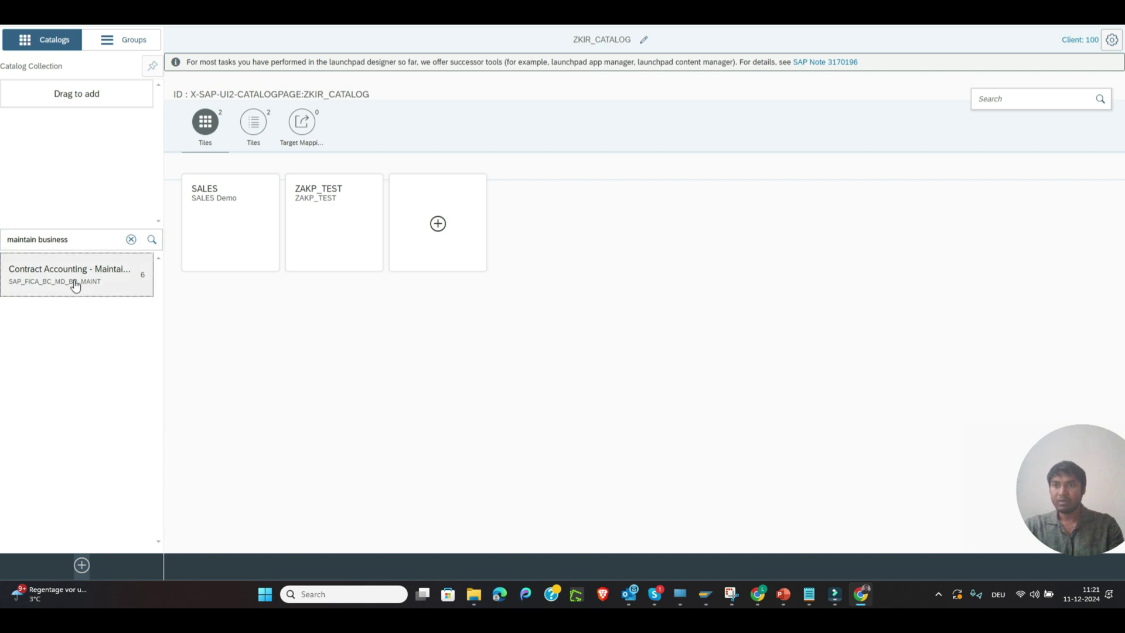
click(74, 280)
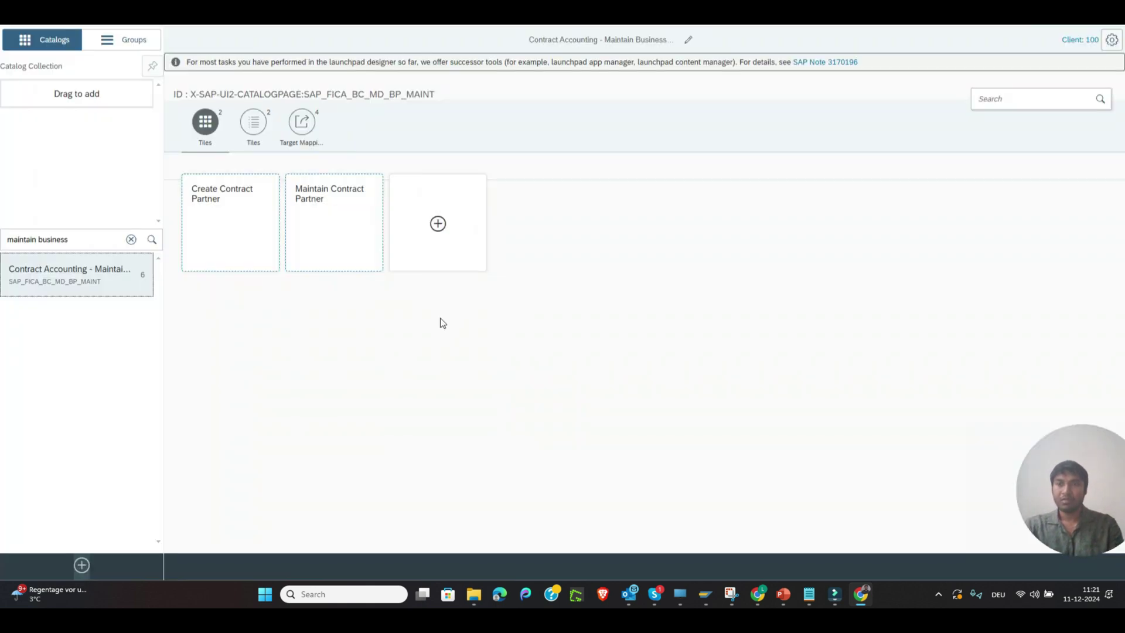
- Search the launchpad groups for "business" and open the Business Partner Master group
click(123, 45)
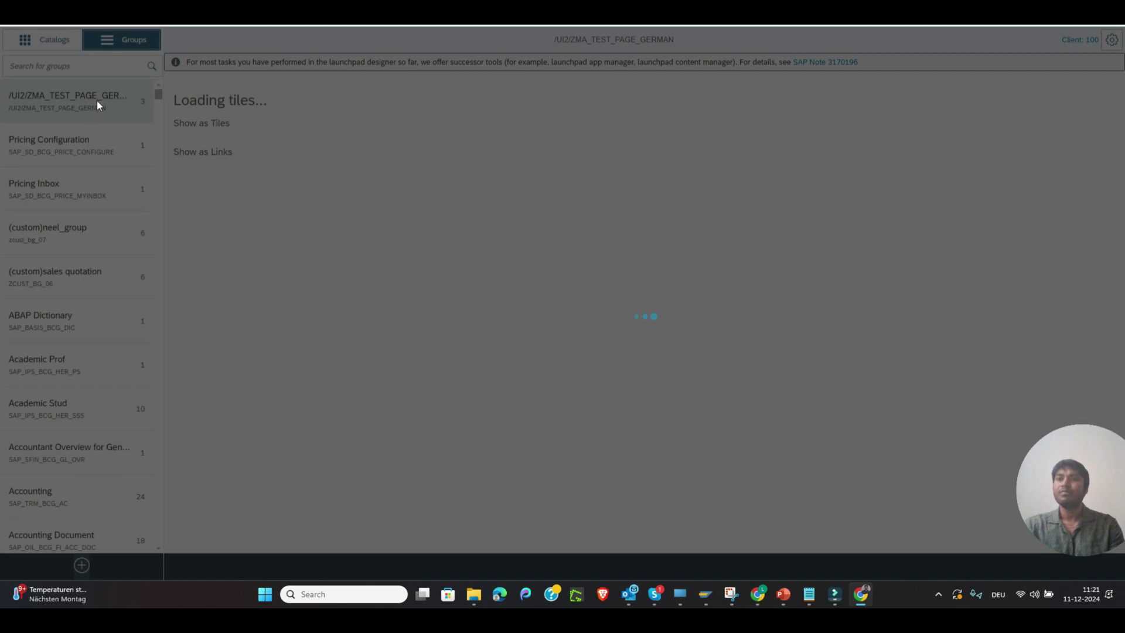
click(47, 66)
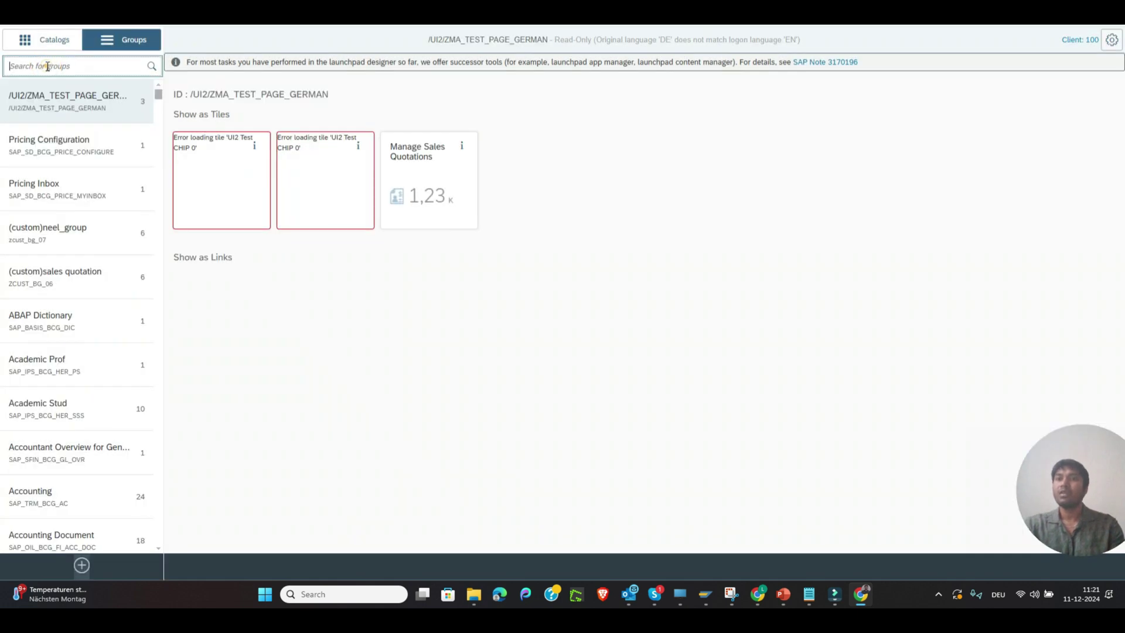
text(business)
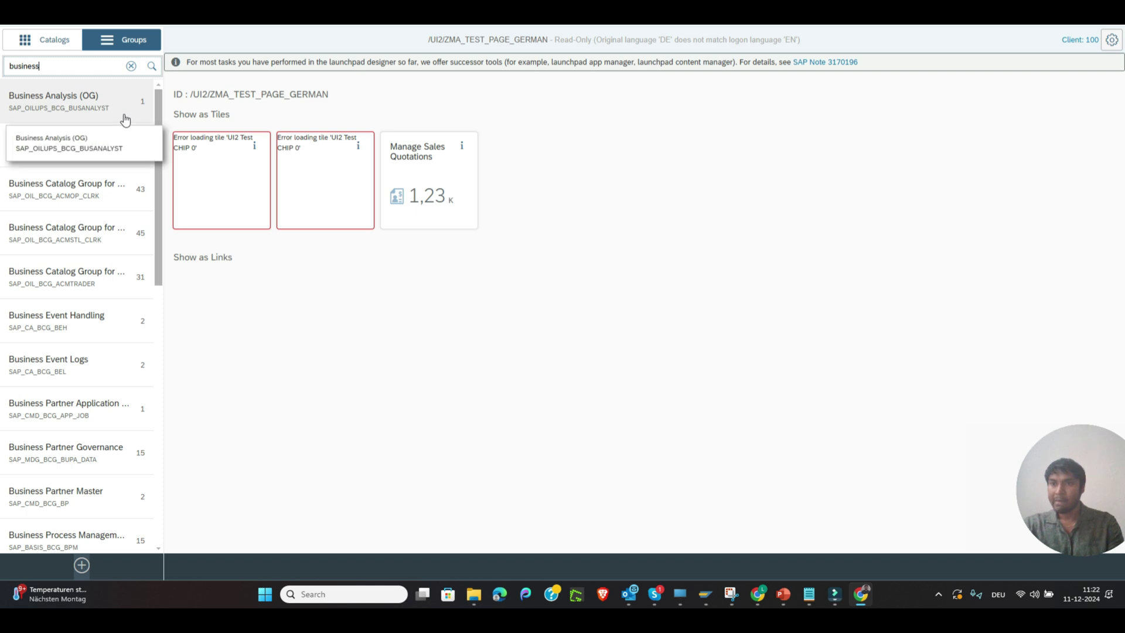
click(71, 487)
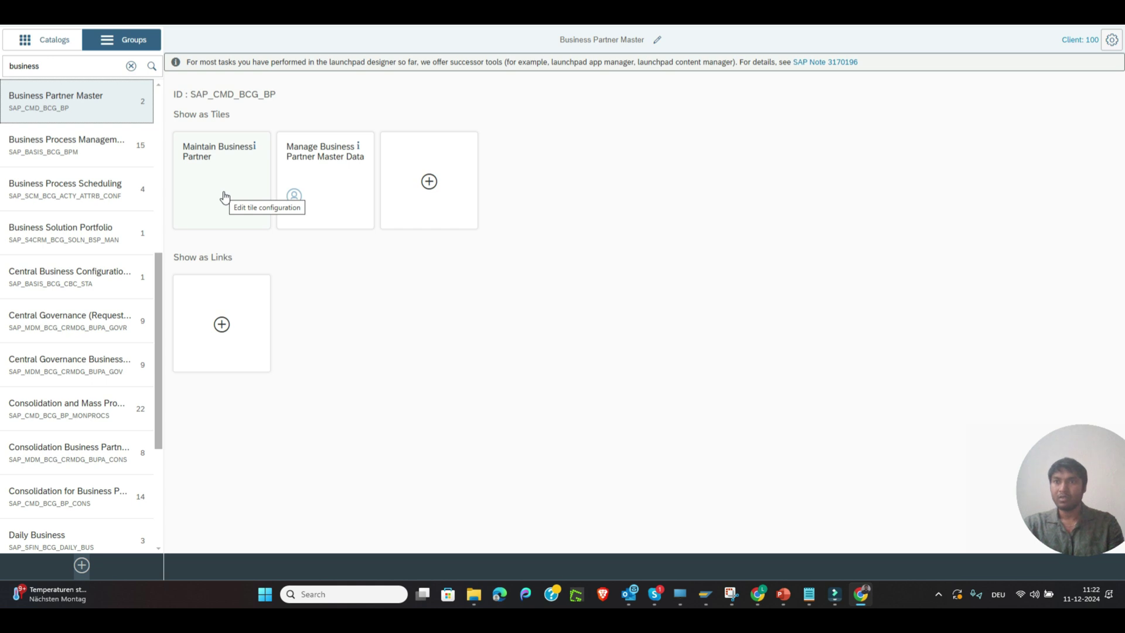
- Go to the source catalog of the Maintain Business Partner tile and open that tile's configuration
click(225, 196)
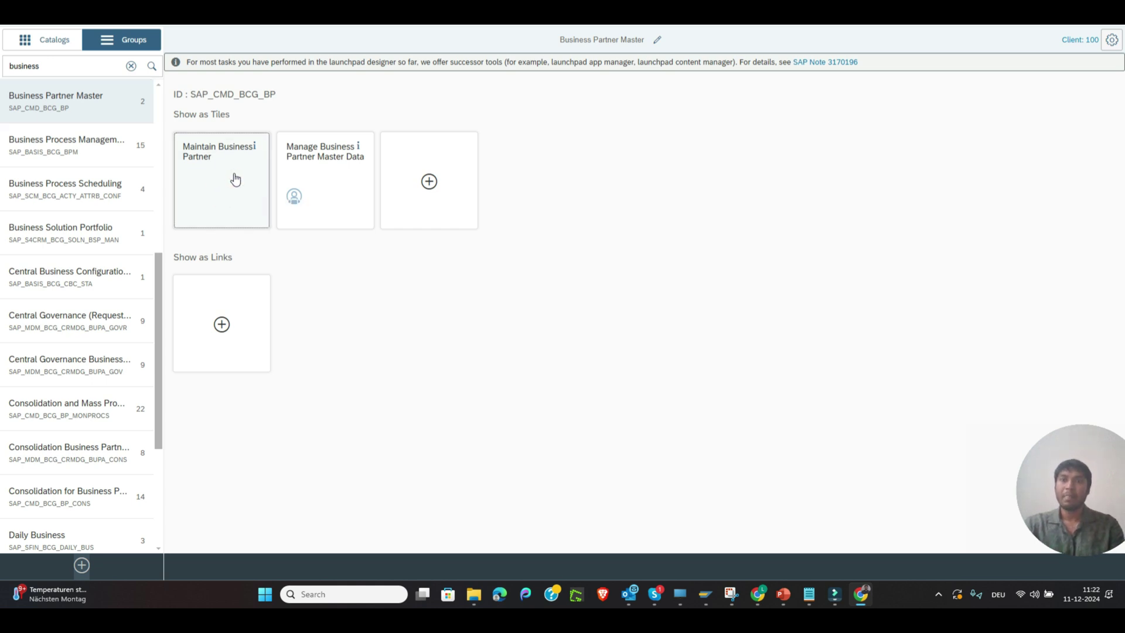
click(233, 173)
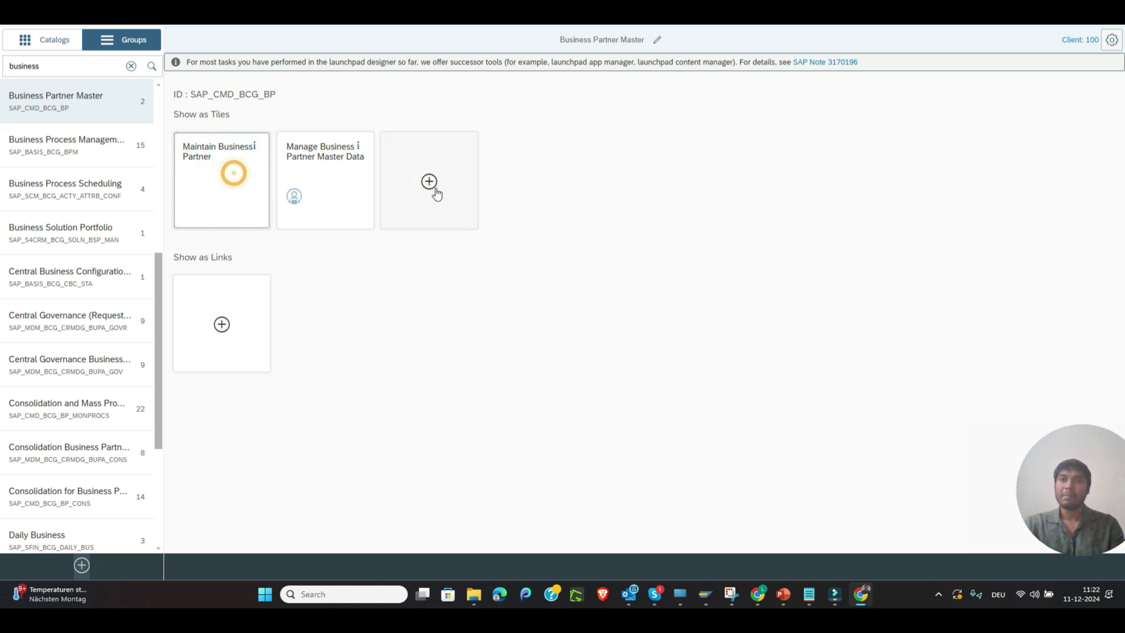
click(253, 145)
click(360, 160)
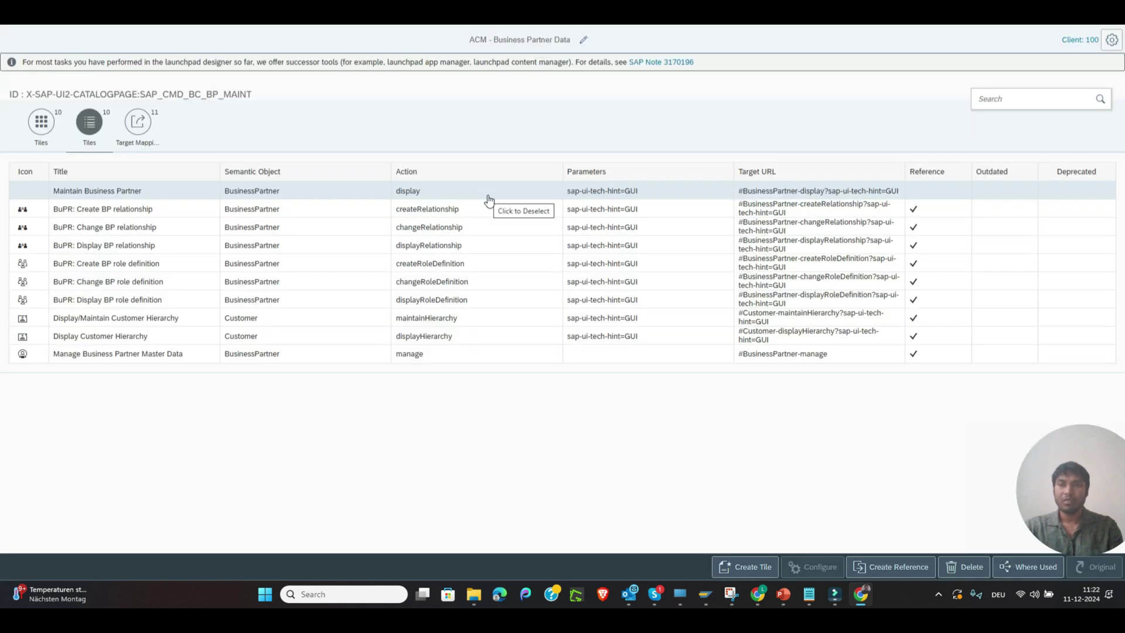
click(130, 194)
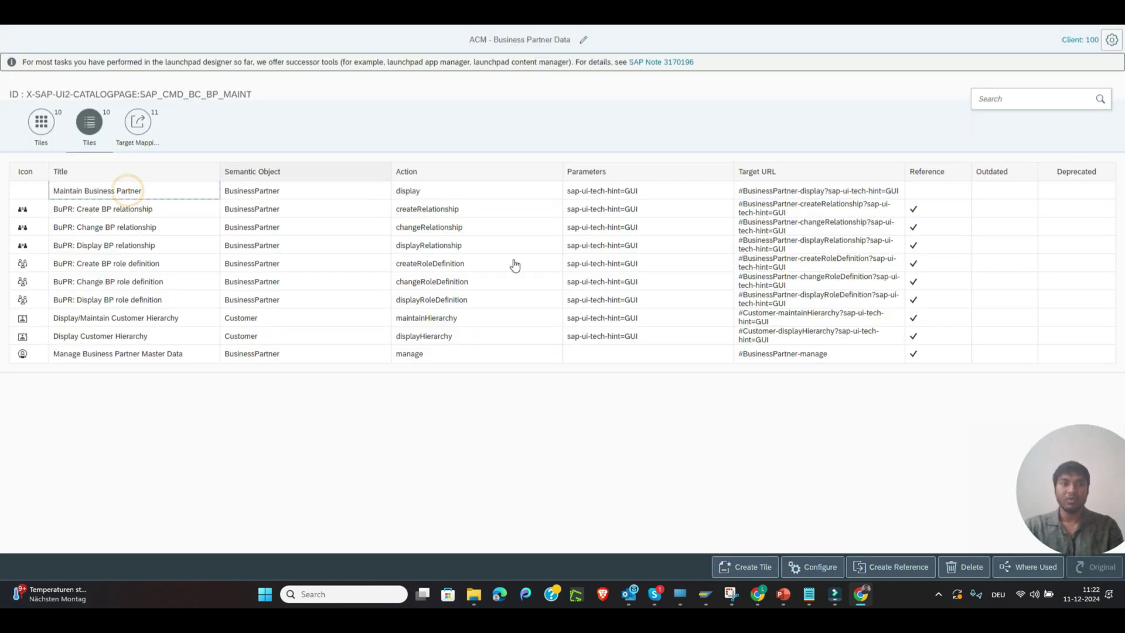
click(810, 564)
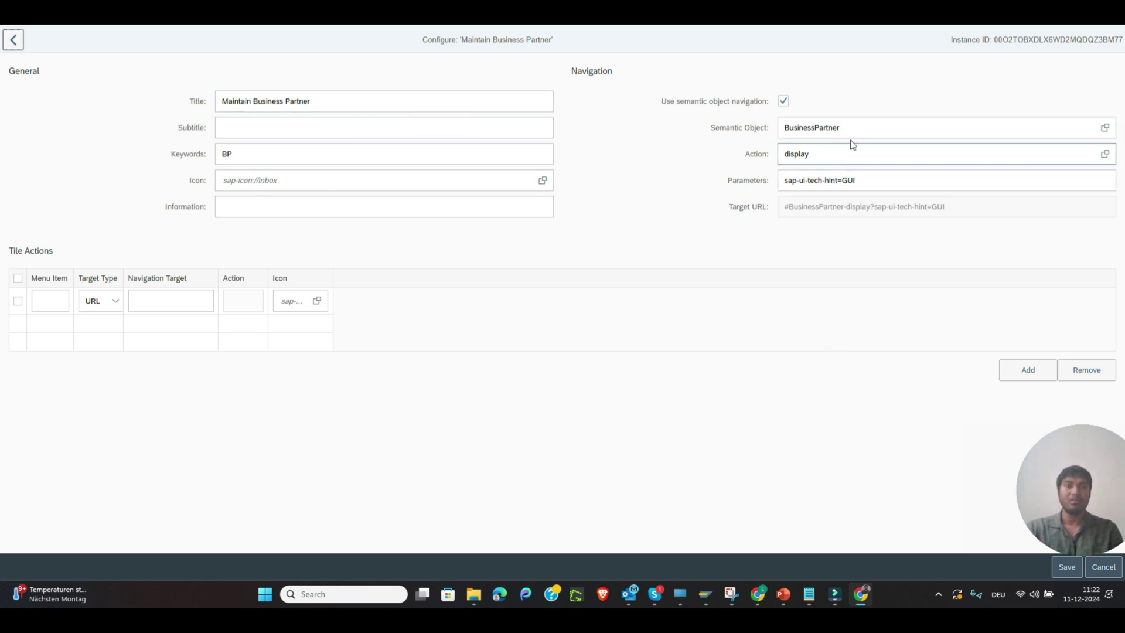
- Examine the tile's navigation Action and Parameters fields, and return to the flavor's deep link in the SAP Screen Personas window
double_click(834, 157)
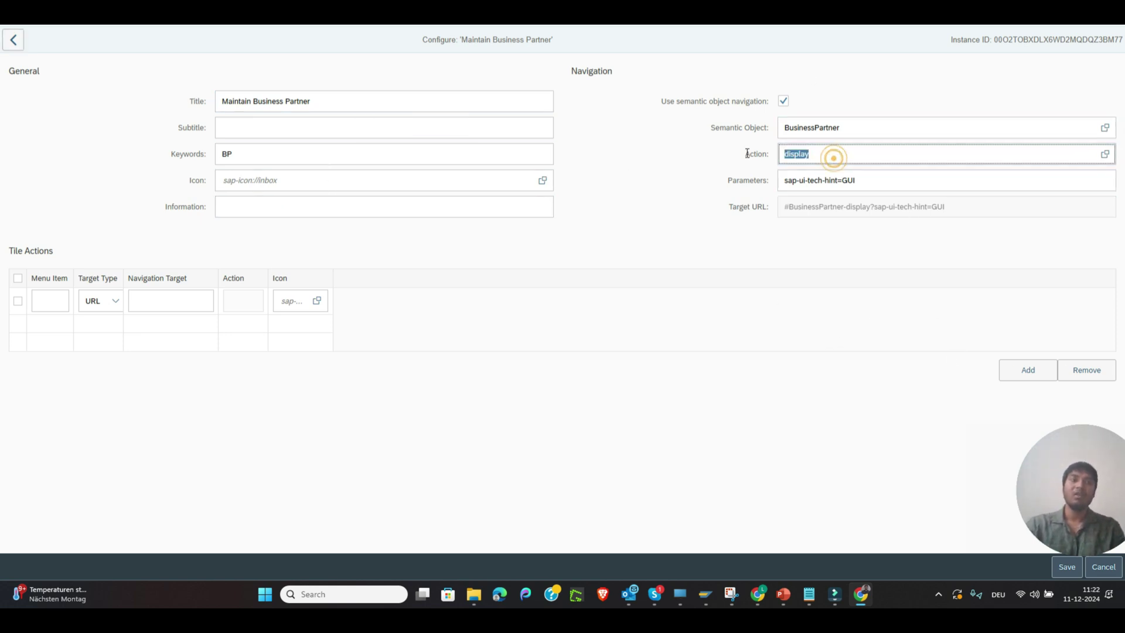
click(834, 152)
double_click(822, 152)
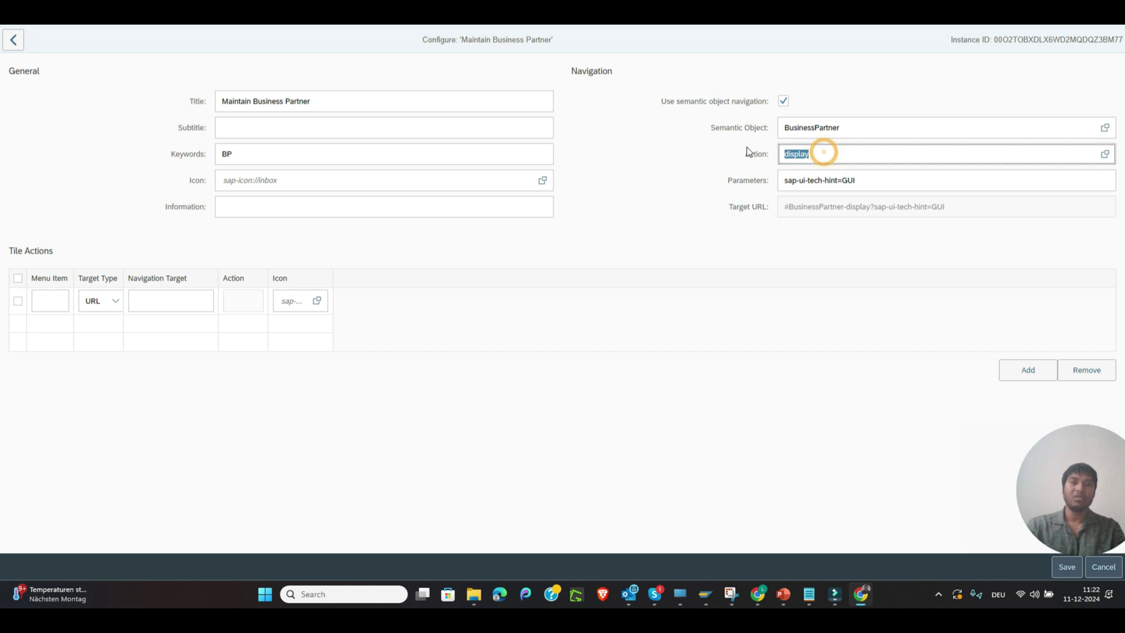
click(820, 152)
double_click(820, 154)
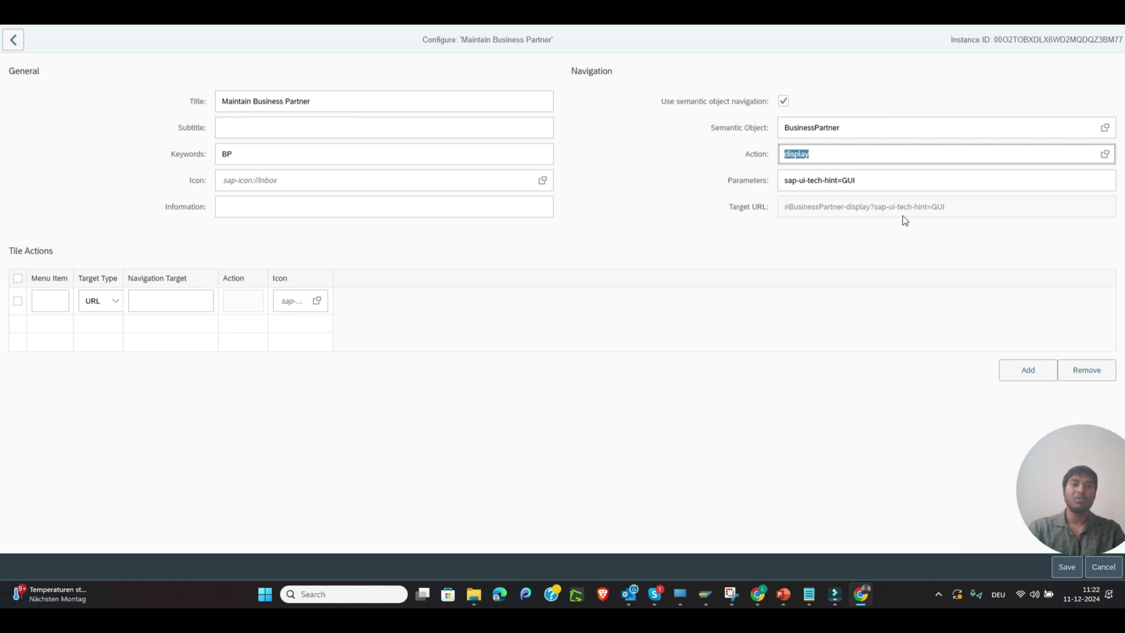
click(882, 181)
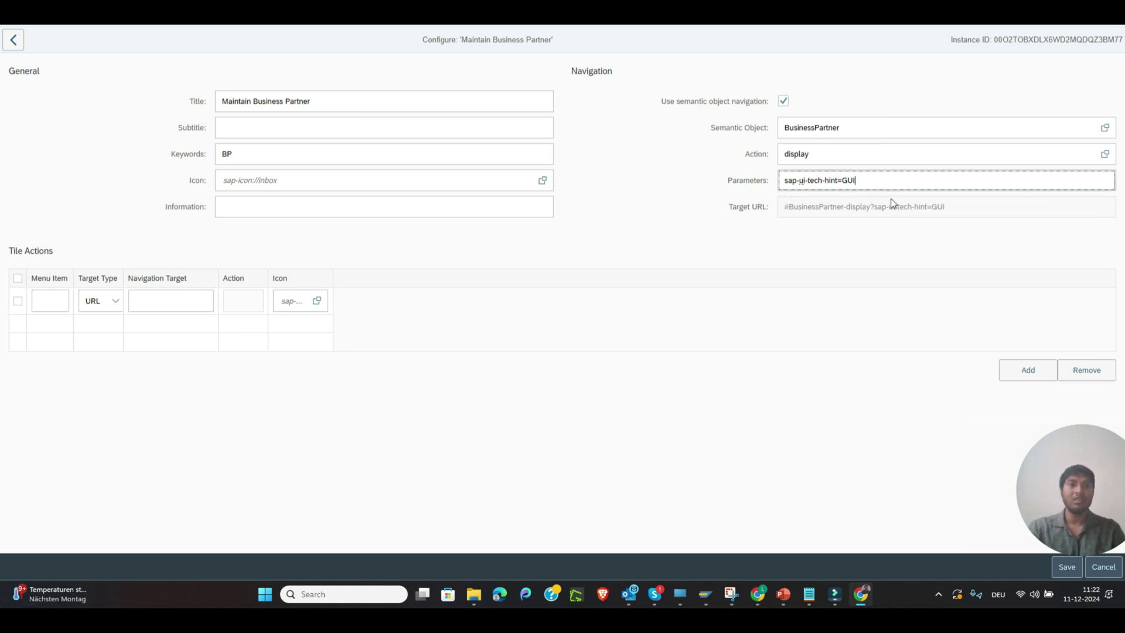
mouse_move(833, 593)
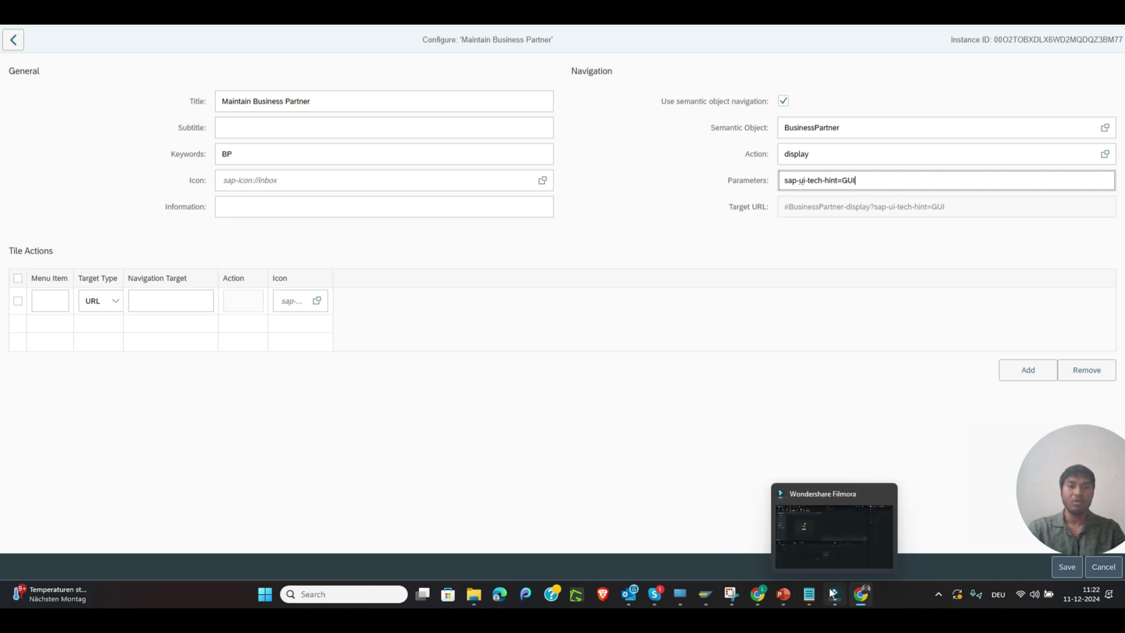
click(860, 593)
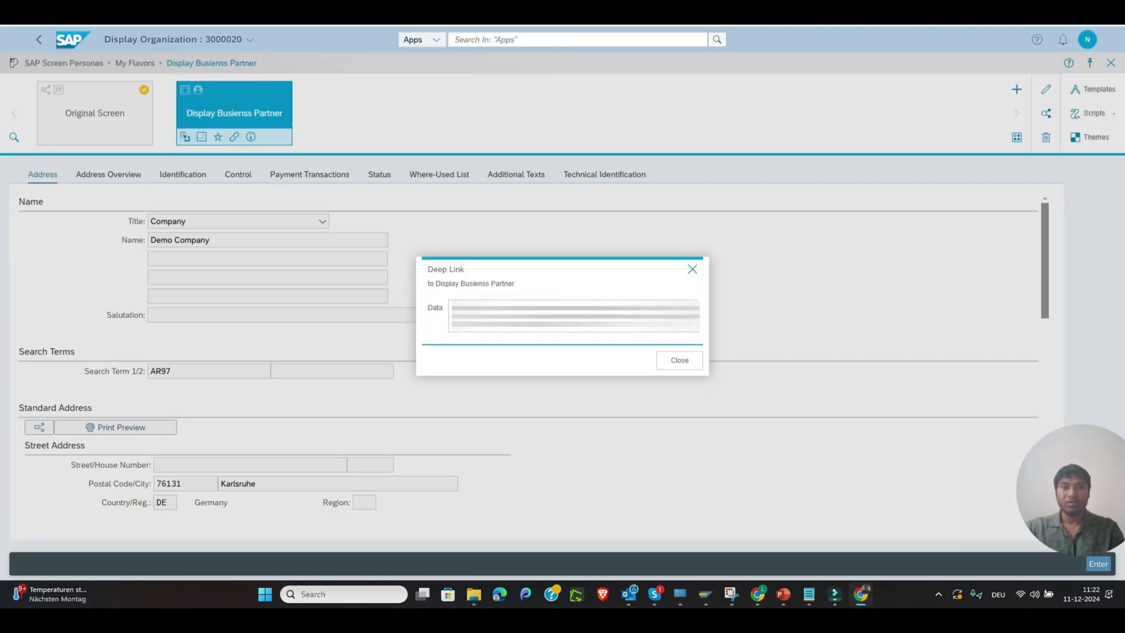
- Append the flavor parameter &sap-personas-flavor=93C0E4867B471EDFADF50EC239738EC9 from the deep link to the Maintain Business Partner tile's Parameters
drag(586, 312, 660, 333)
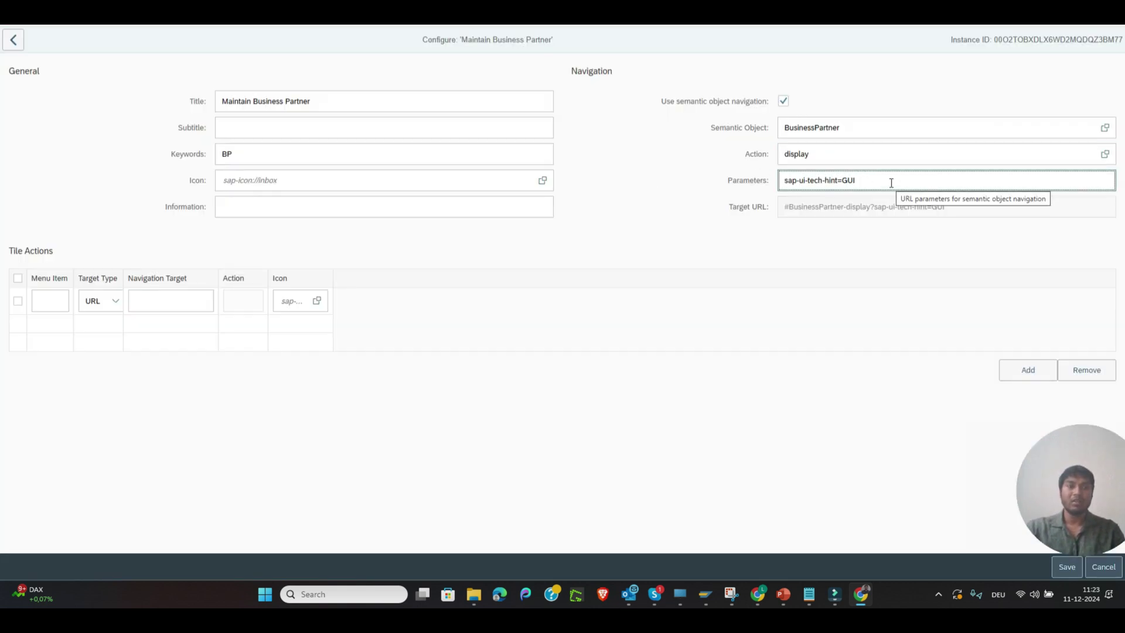
text(&)
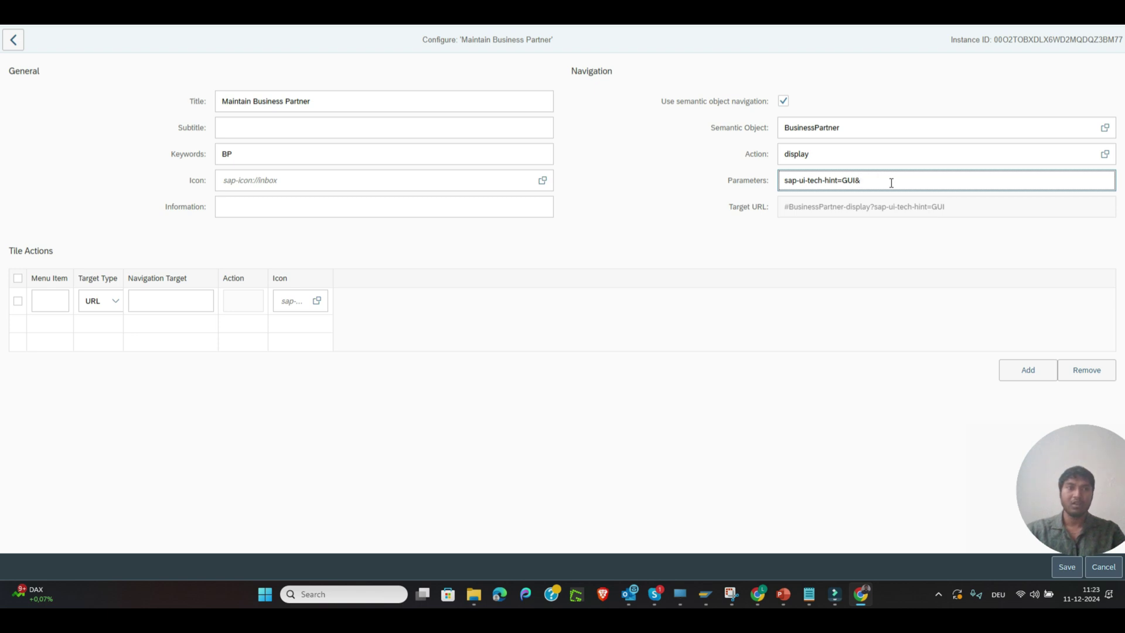
text(sap-personas-flavor=93C0E4867B471EDFADF50EC239738EC9)
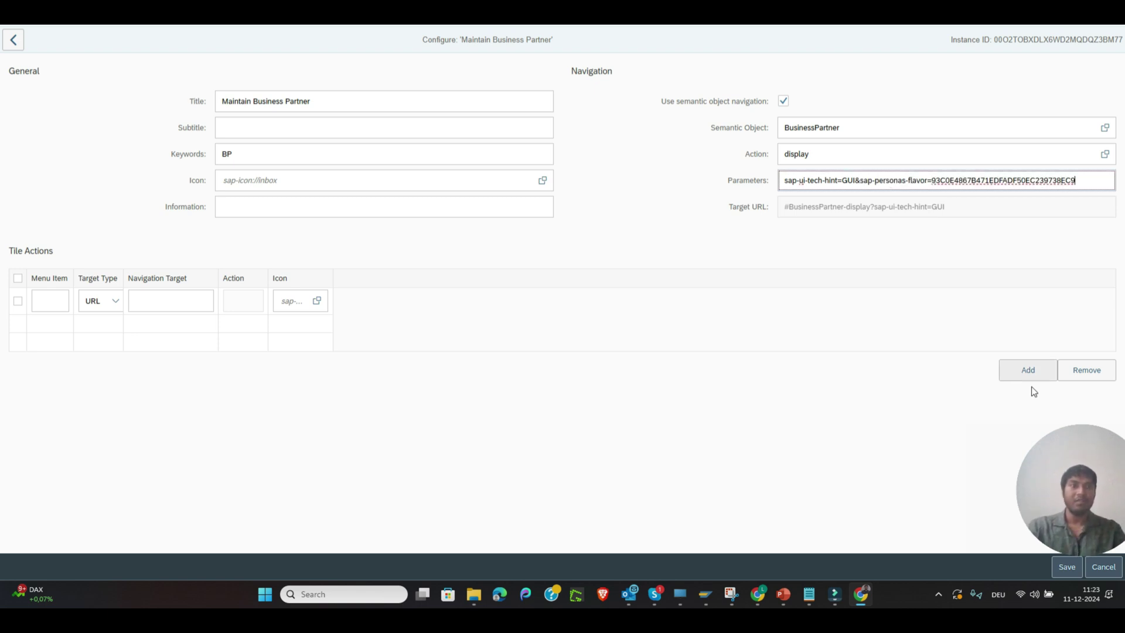
click(1069, 445)
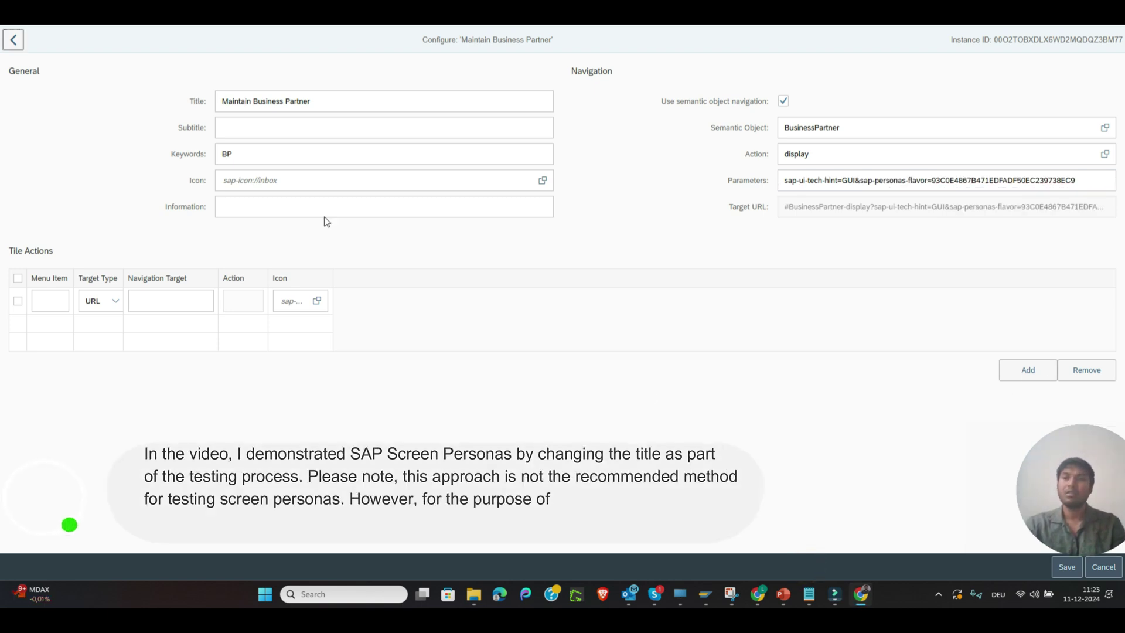
- Change the tile's title to Maintain Business Partner-1 and save the tile configuration
click(319, 102)
text(-1)
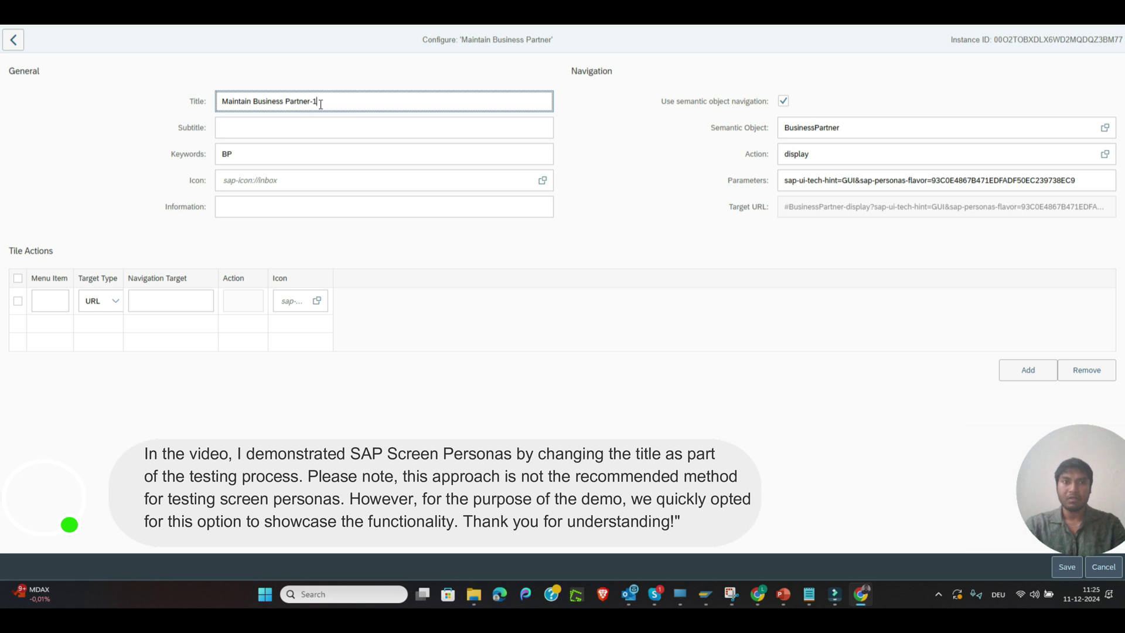
click(1065, 569)
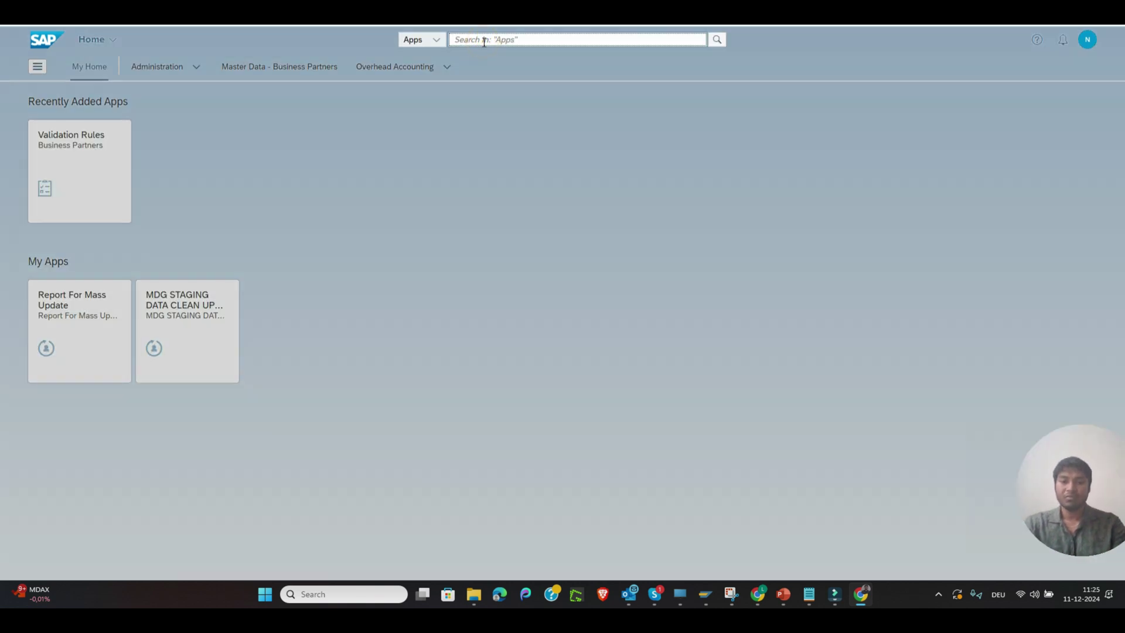
- Search the Fiori launchpad apps for "maintain" and open Maintain Business Partner-1
click(486, 40)
text(maintain)
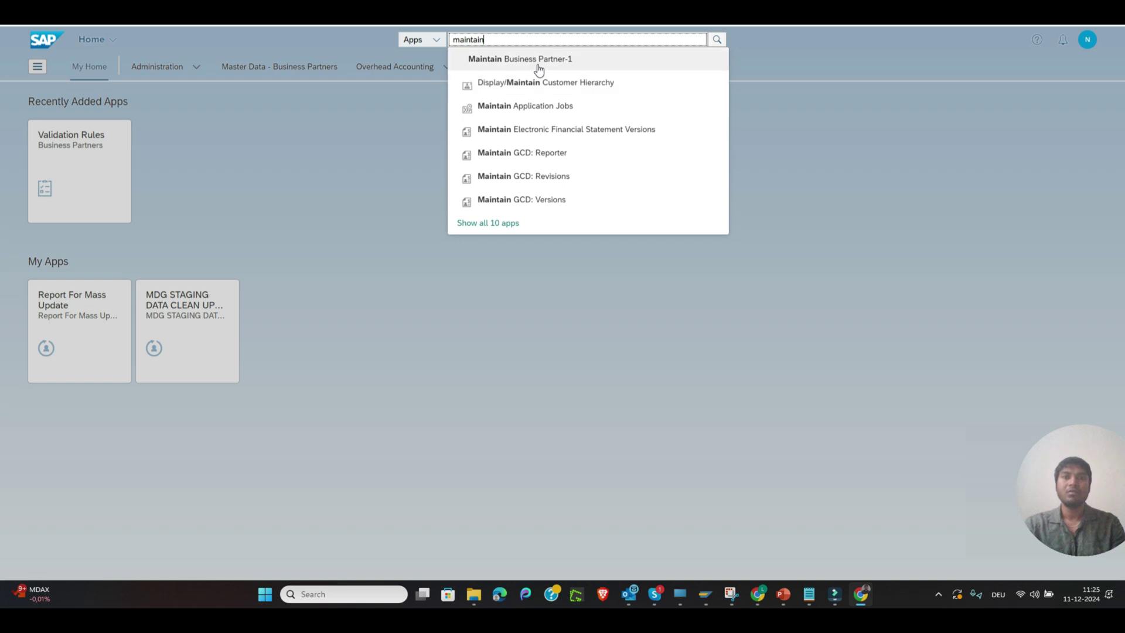
click(538, 68)
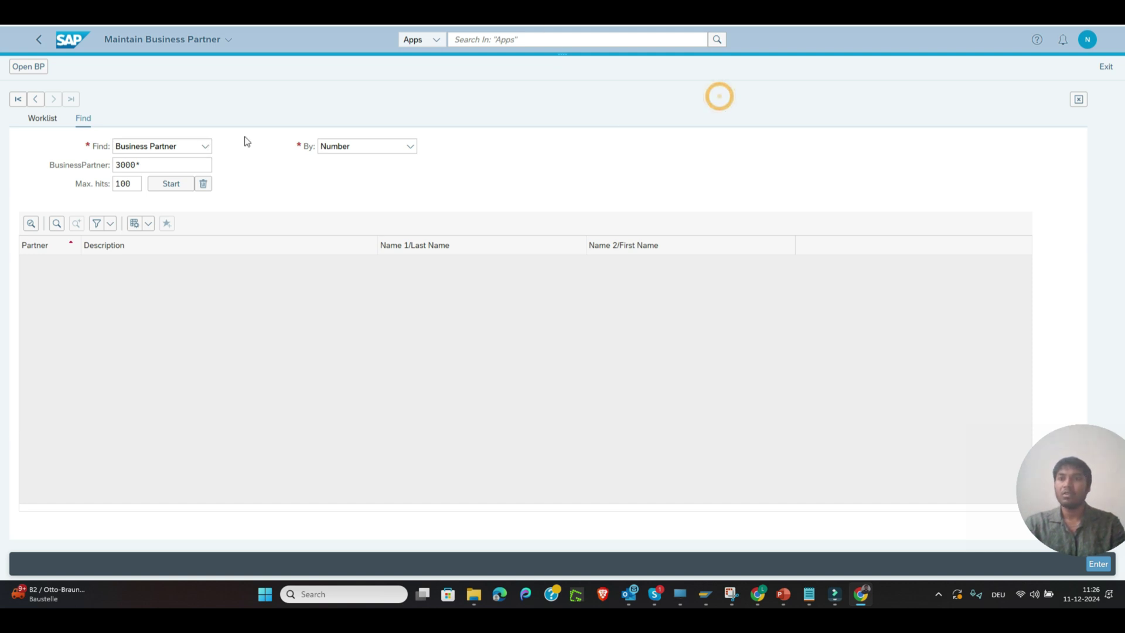
- Run the 3000* business partner search, open the Demo Company record to check the flavor, and leave the app
click(176, 185)
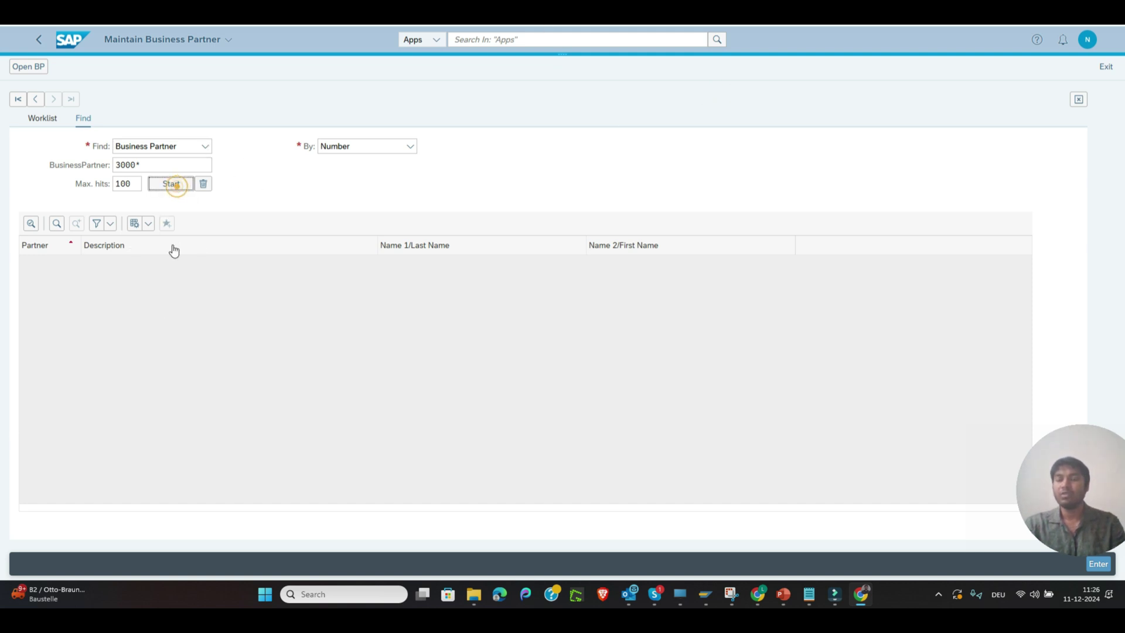
click(179, 322)
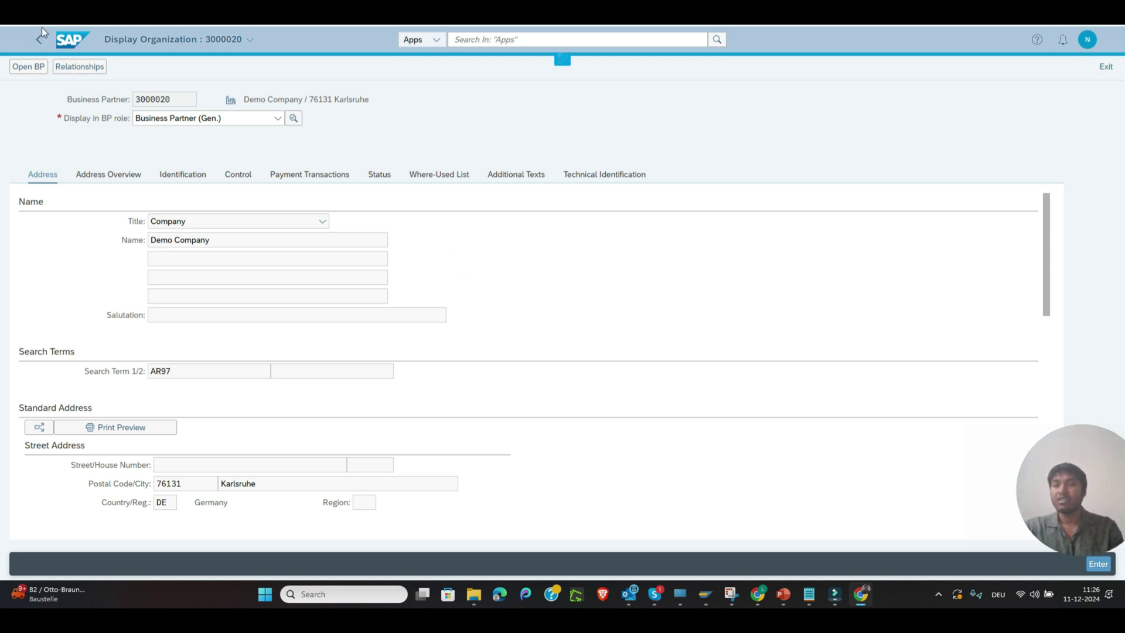
click(37, 44)
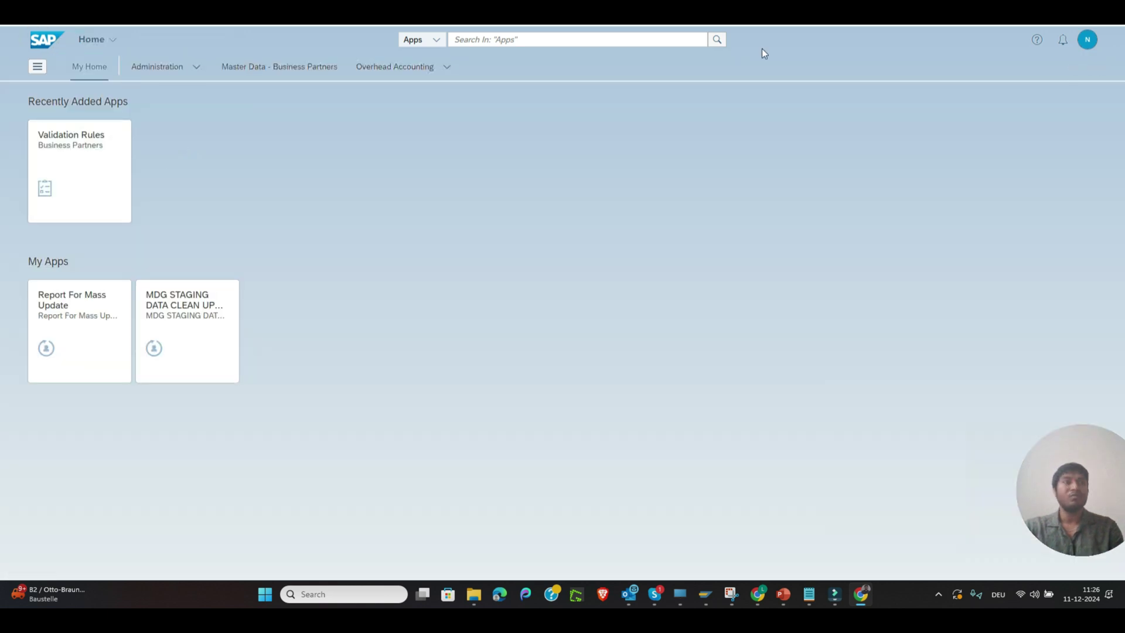
- Open the App Finder and launch Manage Business Partner from the Central Governance - Business Partner Governance catalog
click(1087, 39)
click(1063, 136)
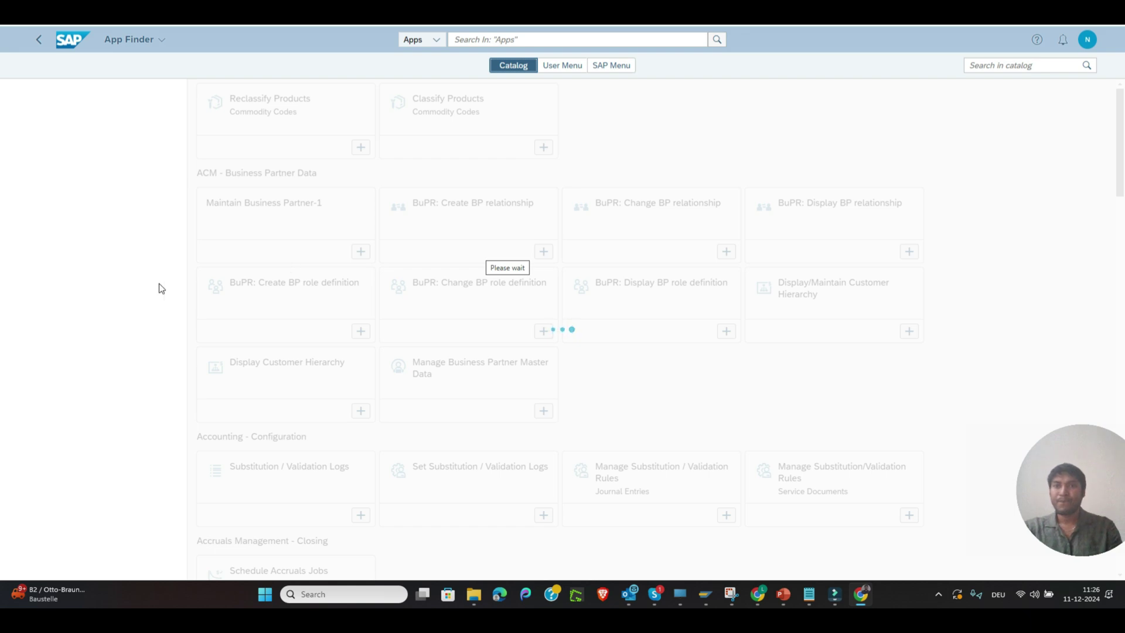
drag(183, 186, 187, 249)
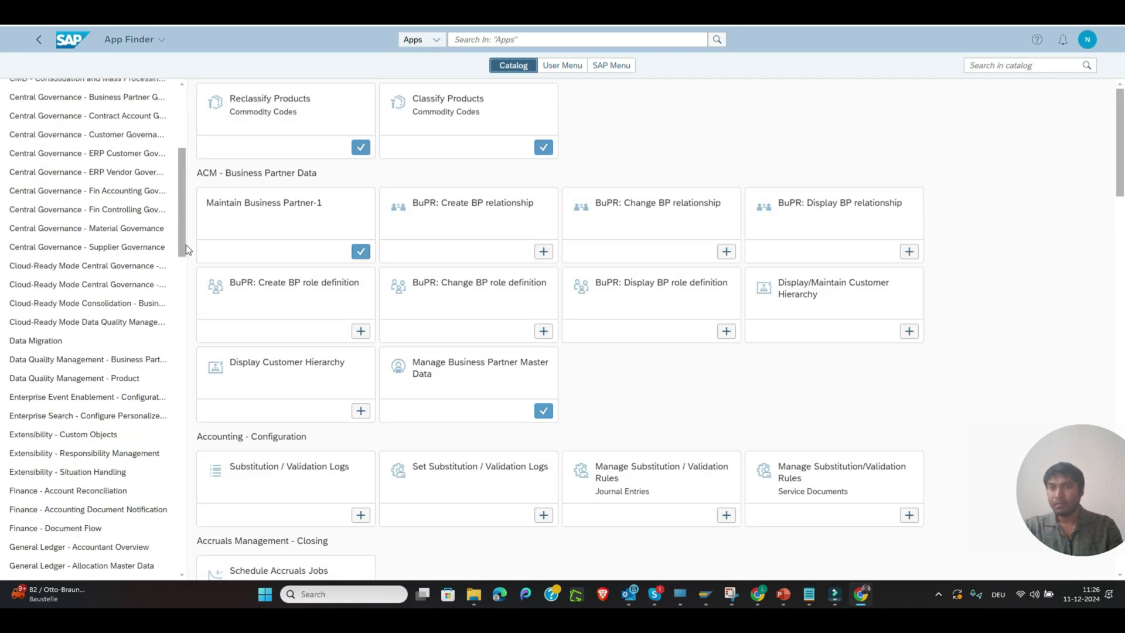
scroll(185, 244, up, 2)
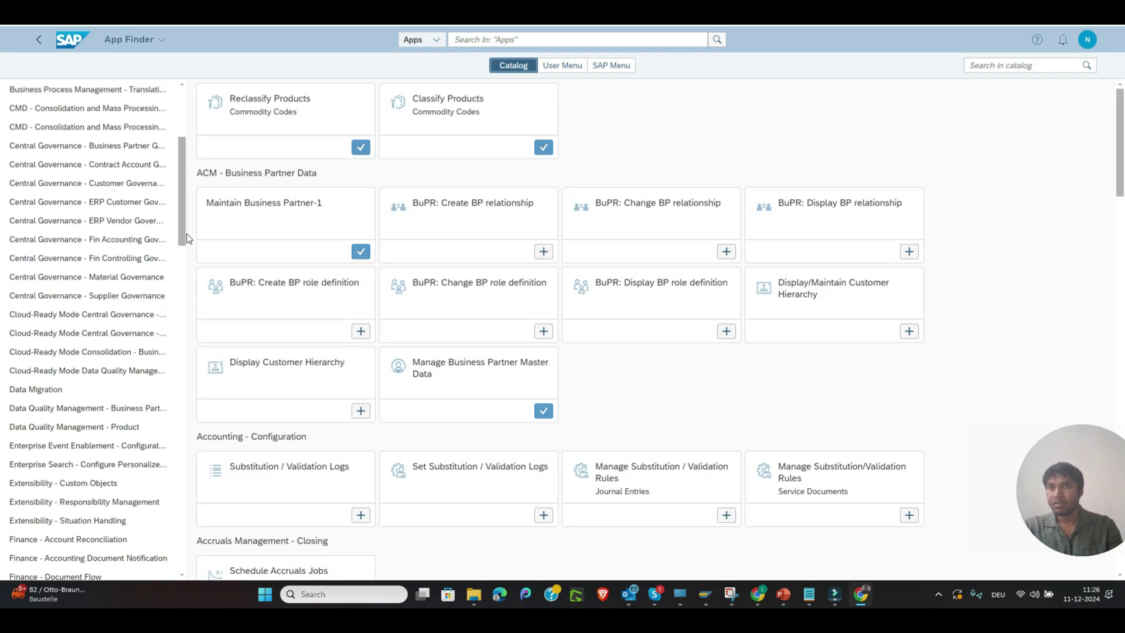
click(115, 147)
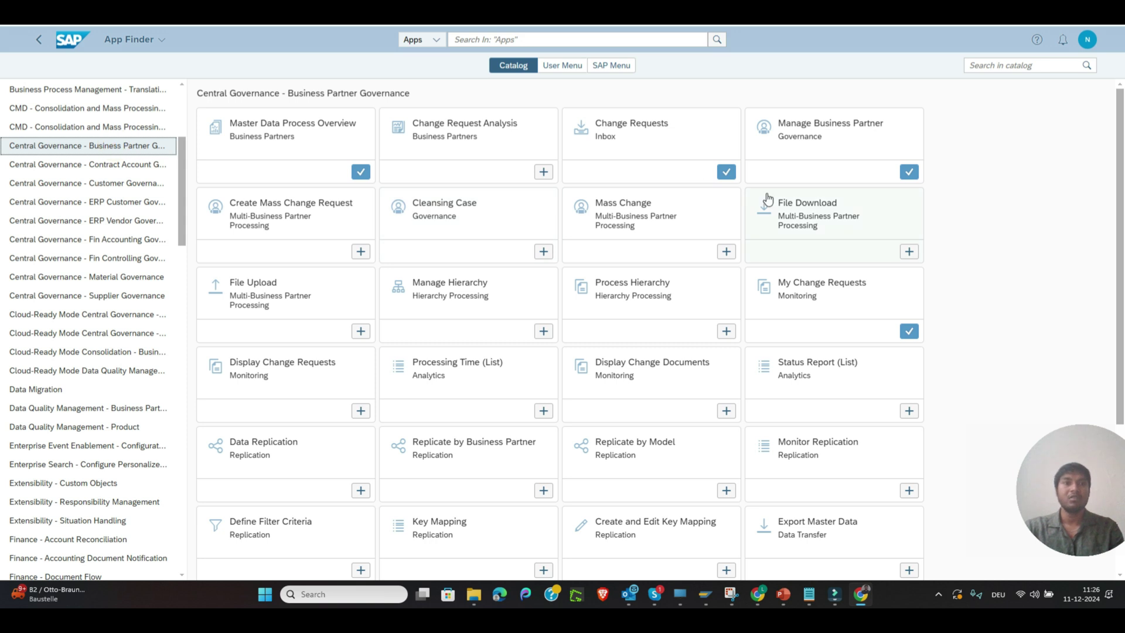
click(846, 127)
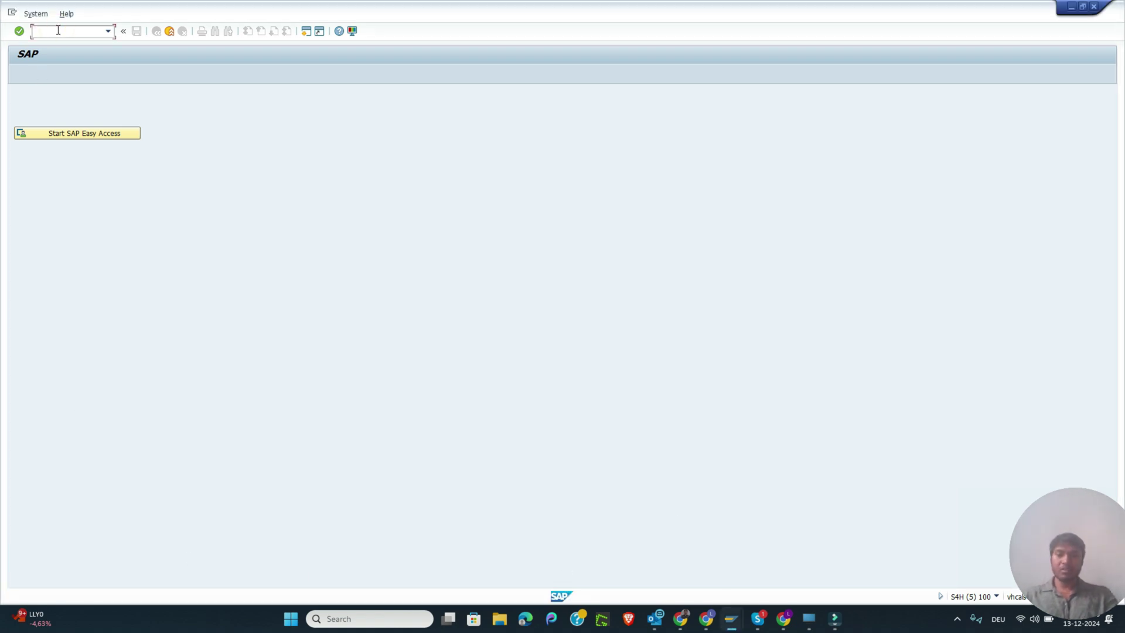
- In SAP GUI, open Table View Maintenance and edit view V_TBZ3Q for the application object BUPA
text(sm3)
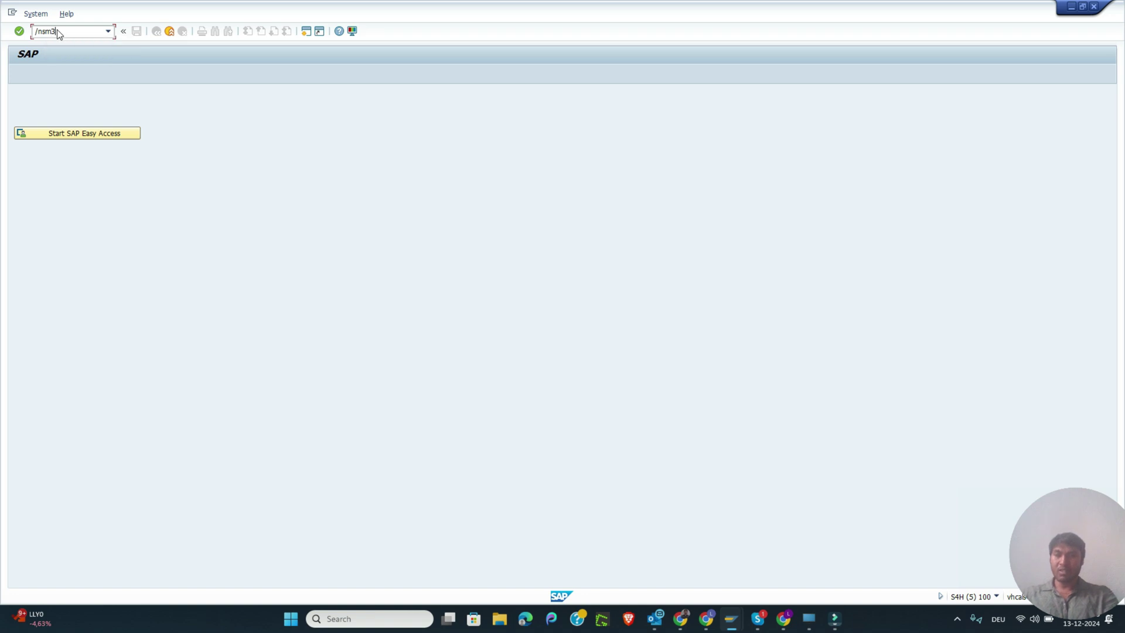
key(Return)
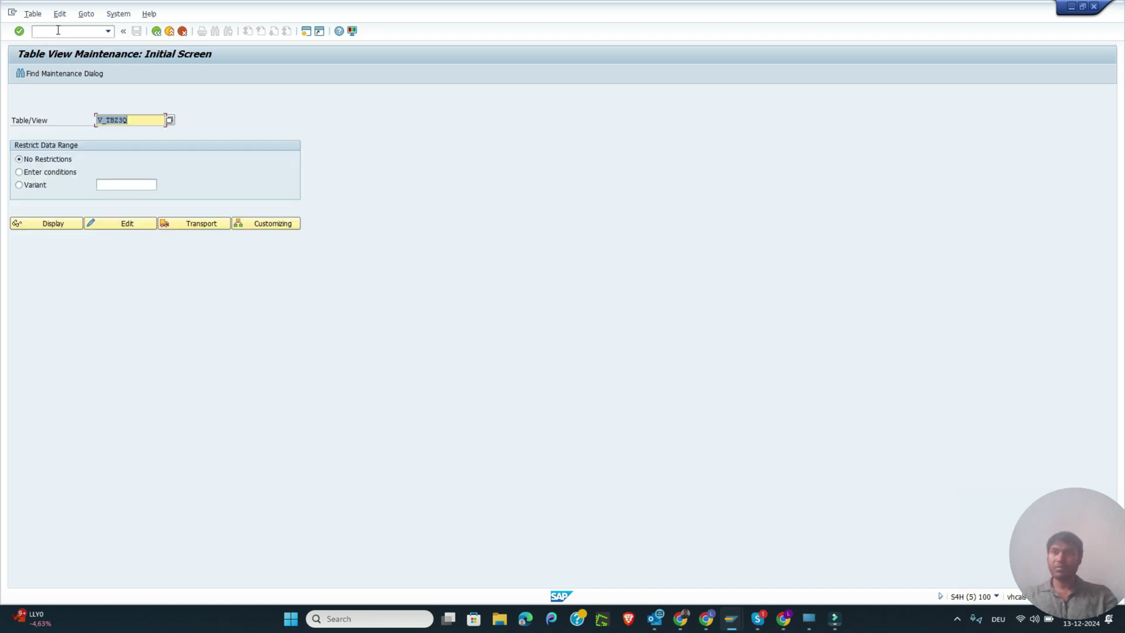
click(128, 226)
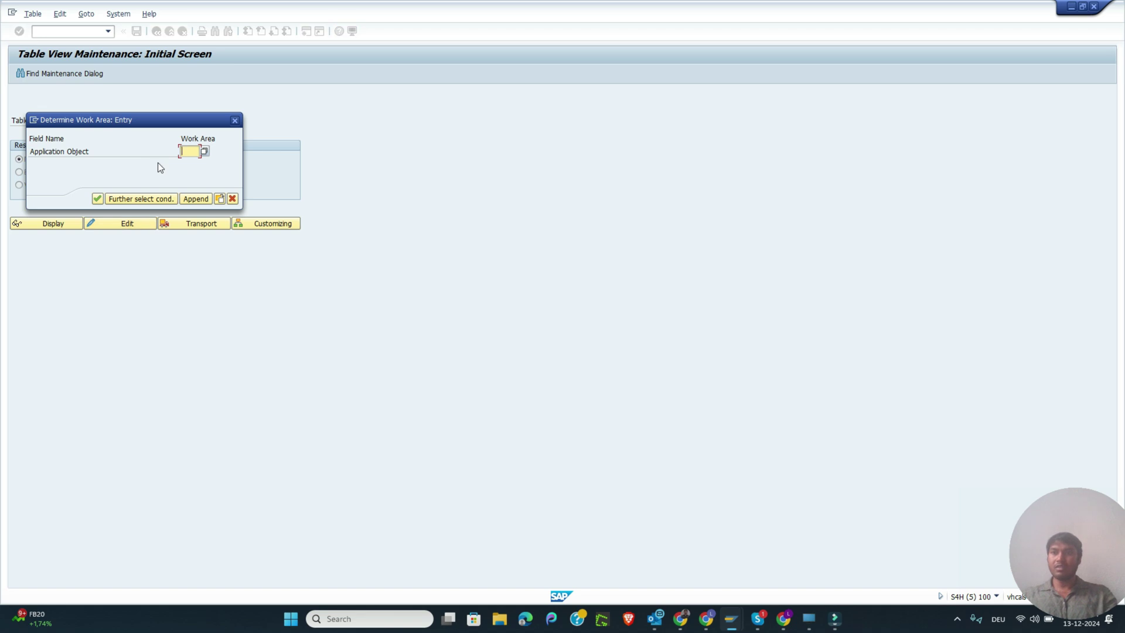
text(BUPA)
key(Return)
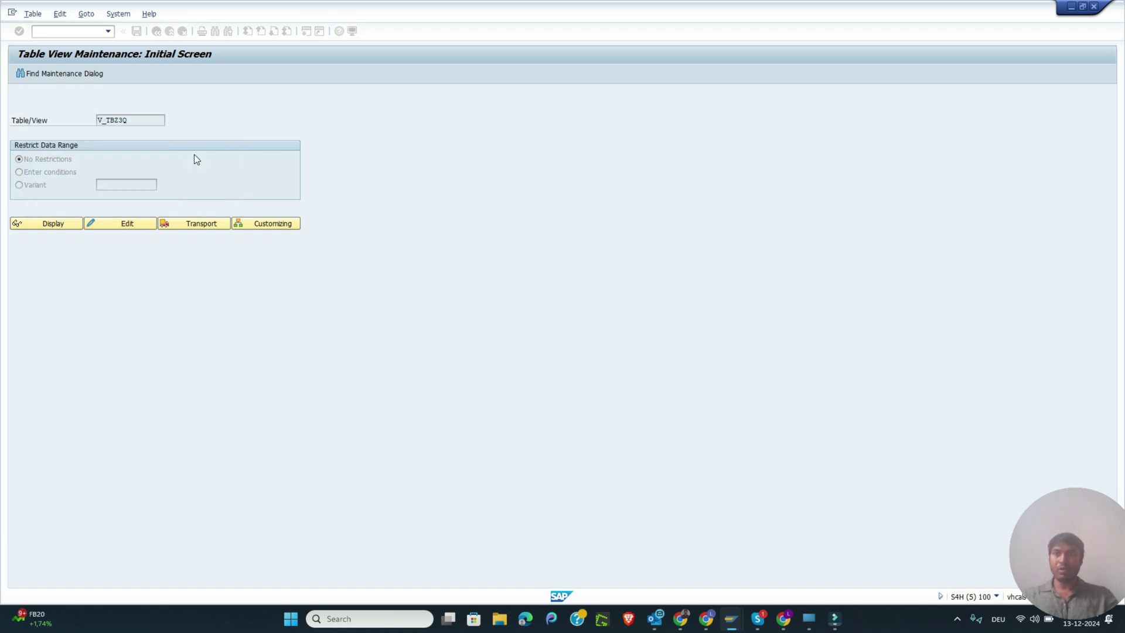
- Start a new entry with field grouping criterion MDG001 and the description "Control BUPA Field Properties"
click(45, 73)
text(MDG001)
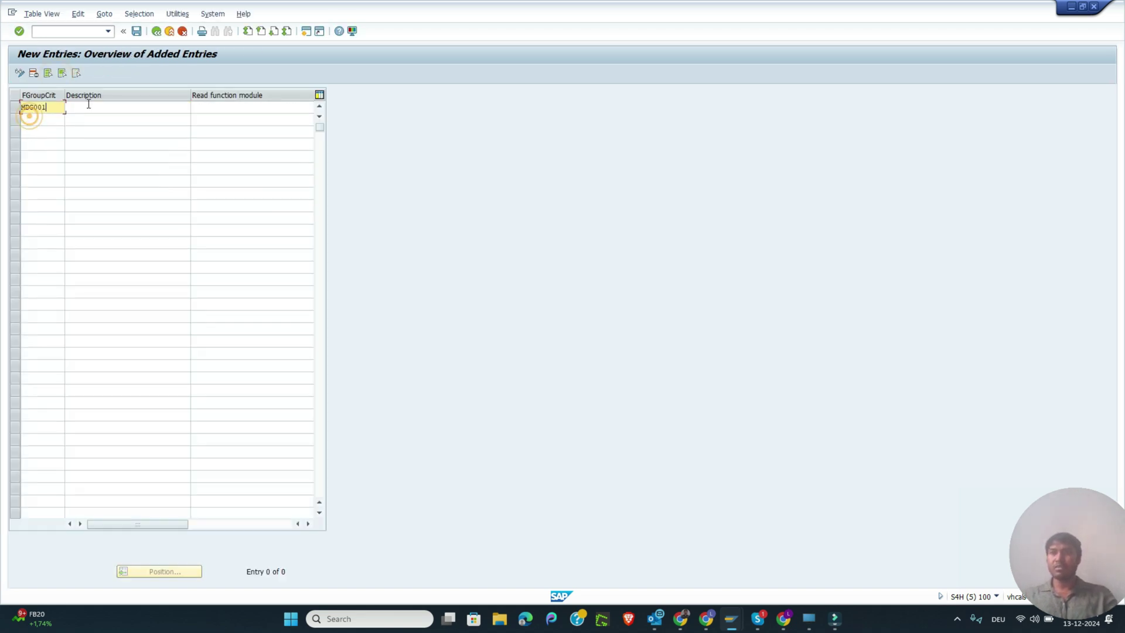
click(88, 104)
text(Control fiel)
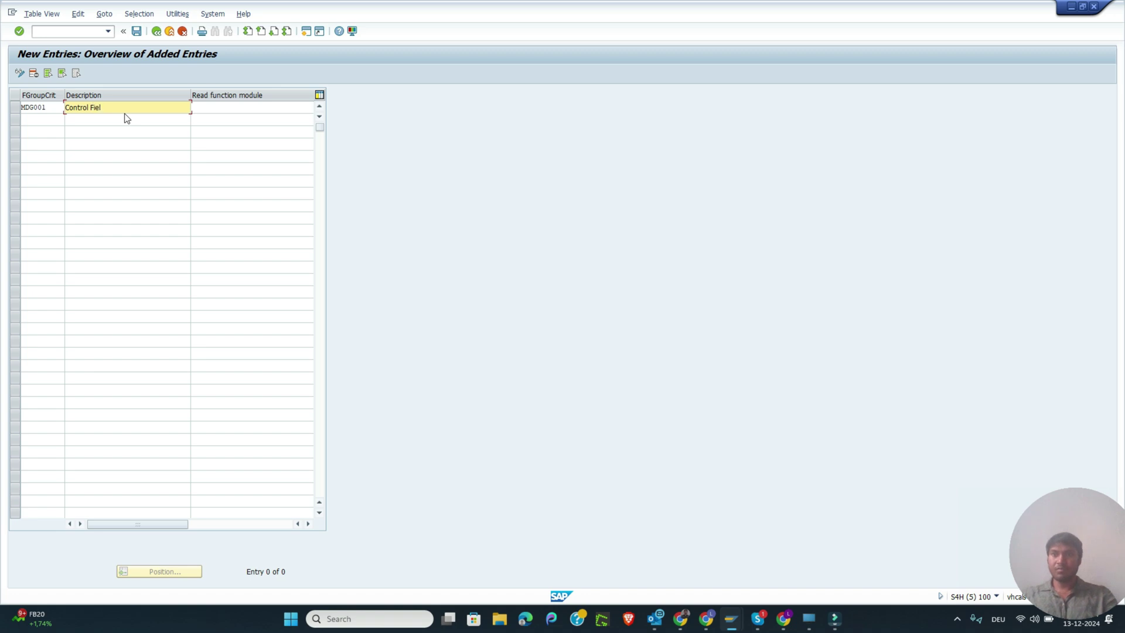
key(BackSpace)
key(BackSpace)
key(BackSpace)
key(BackSpace)
text(BUPA Field Properties)
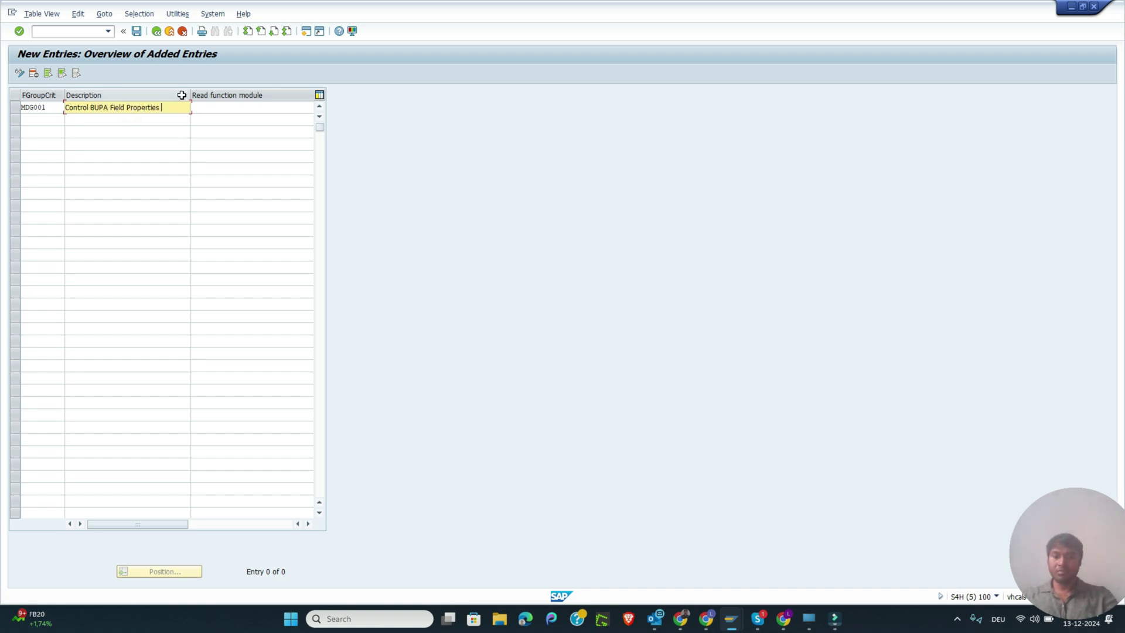
- Enter MDGS_BUPA_EVENT_FMOD1_MDG001 as the read function module of the MDG001 entry and save
click(226, 107)
text(MDGS_BUPA_EVENT_FMOD1_MDG001)
key(ctrl+s)
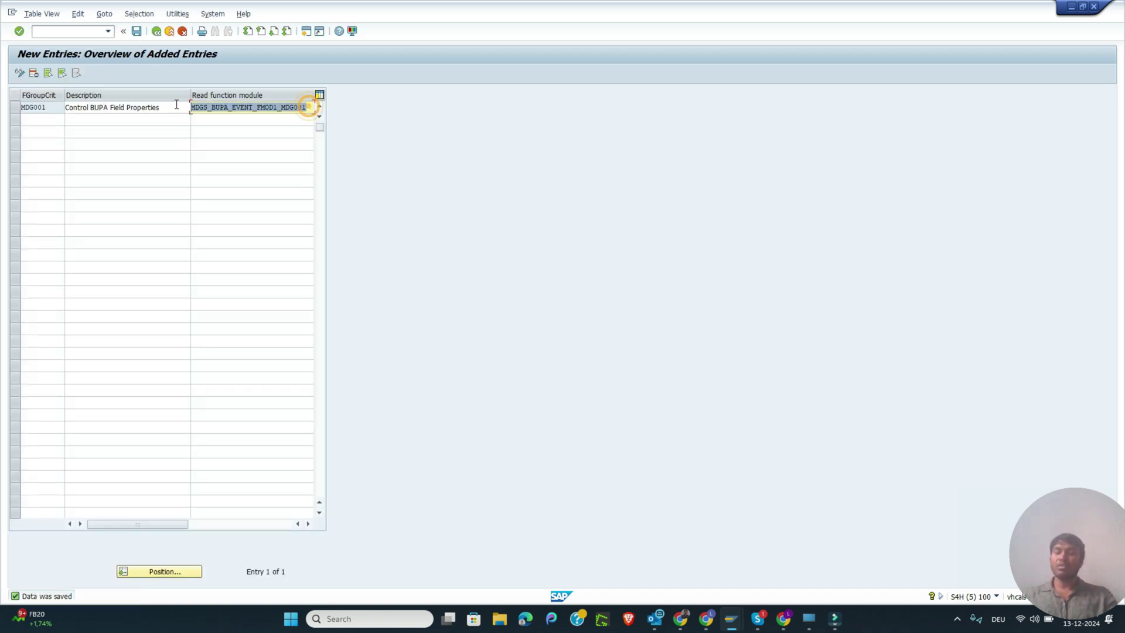
click(48, 31)
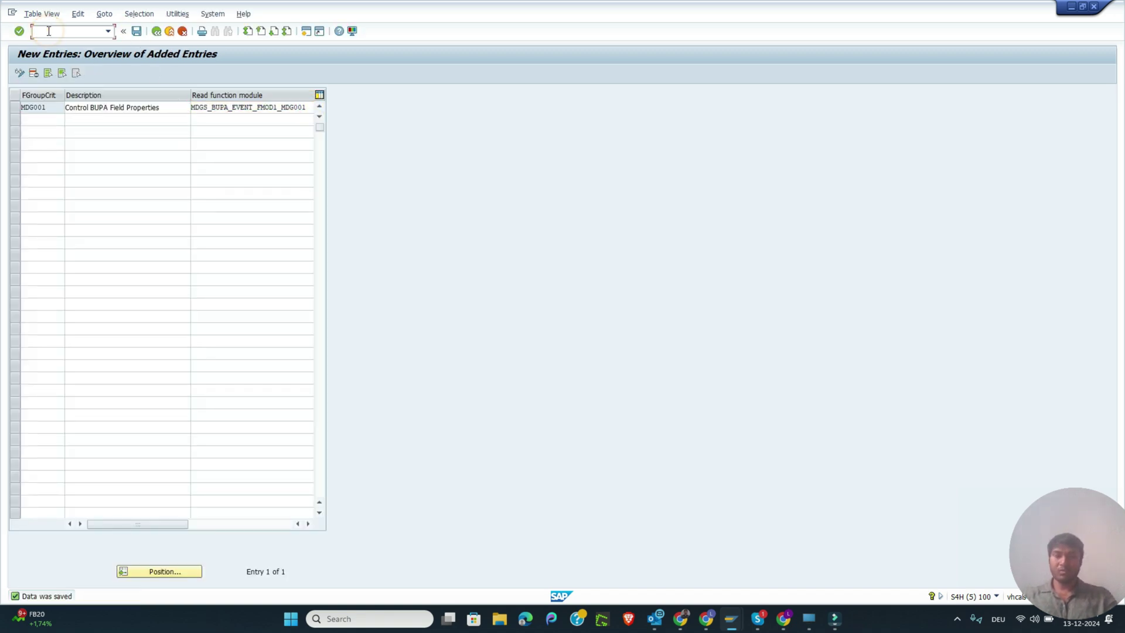
text(/nb)
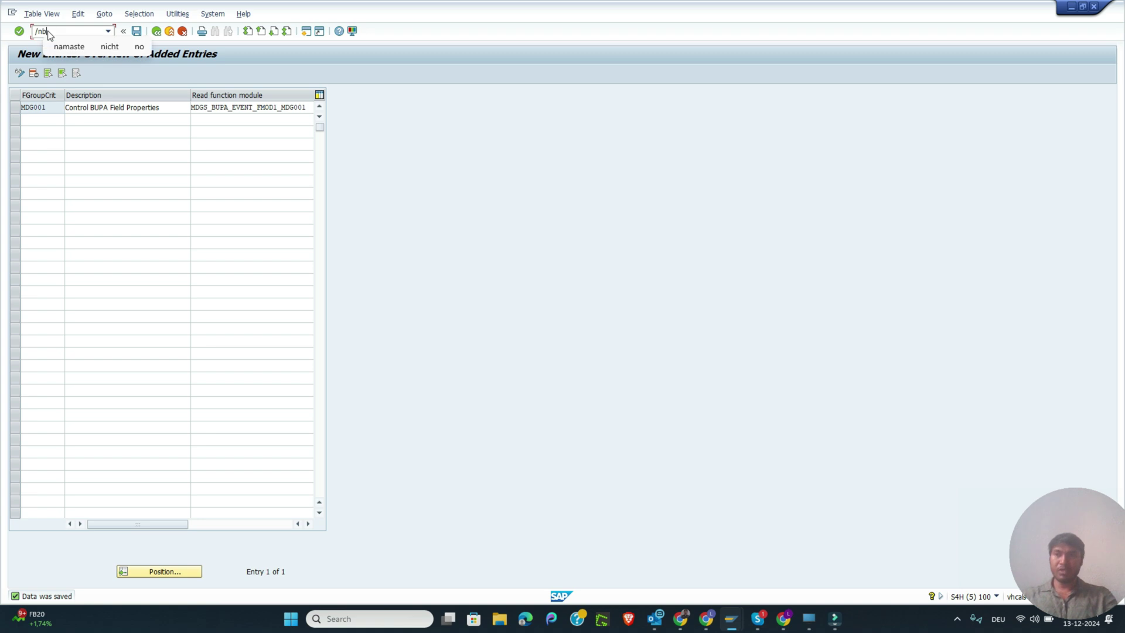
key(BackSpace)
key(BackSpace)
drag(306, 109, 164, 108)
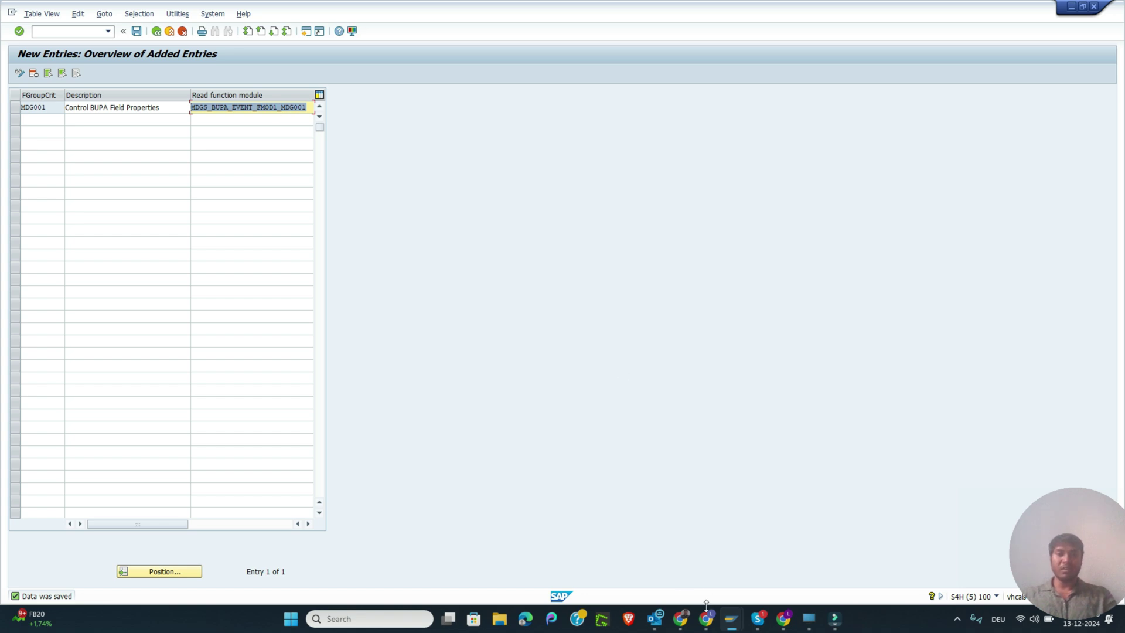
- Switch to the Fiori launchpad in the browser, look up "maintain" and launch Maintain Business Partner-1
mouse_move(680, 619)
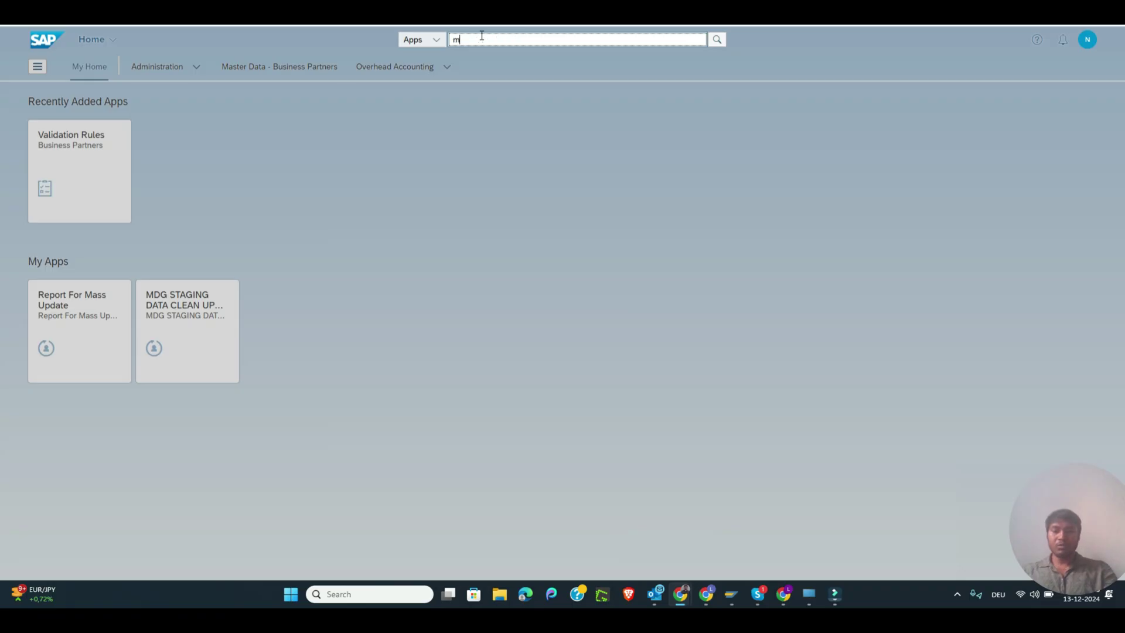
text(aintain)
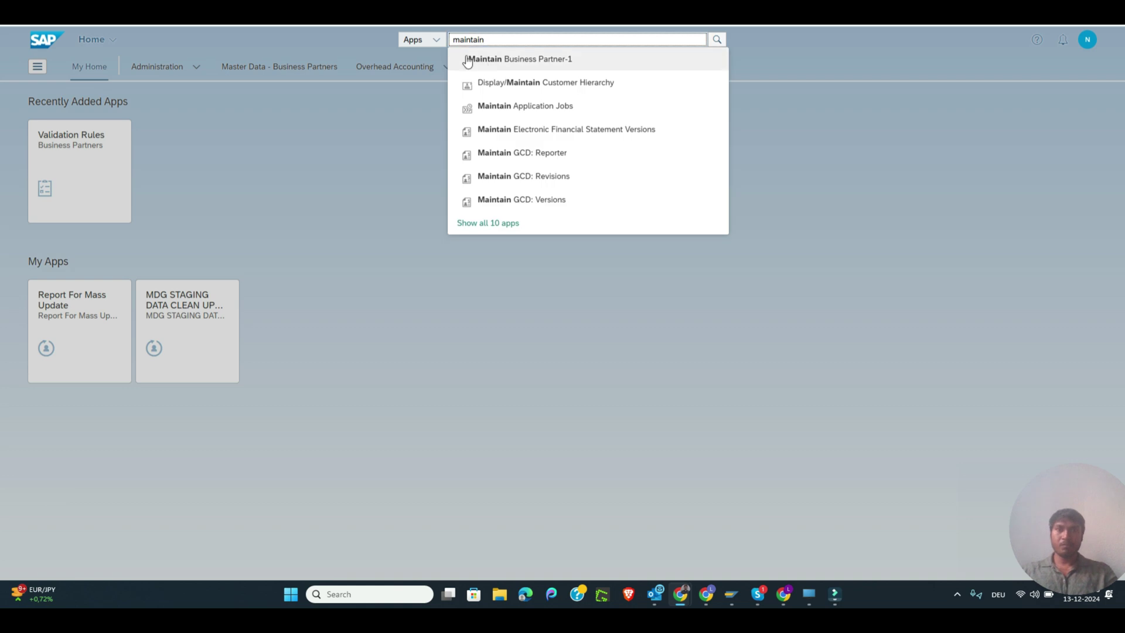
click(537, 61)
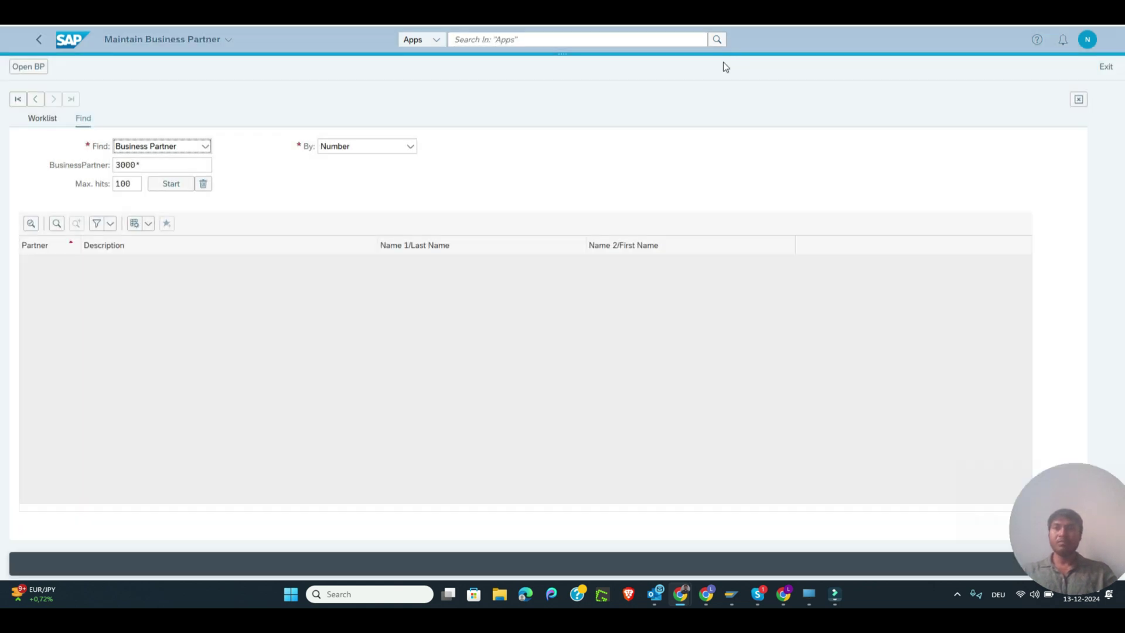
- Switch the app to the Original Screen flavor, run the 3000* business partner search and open the Demo Company record
click(562, 59)
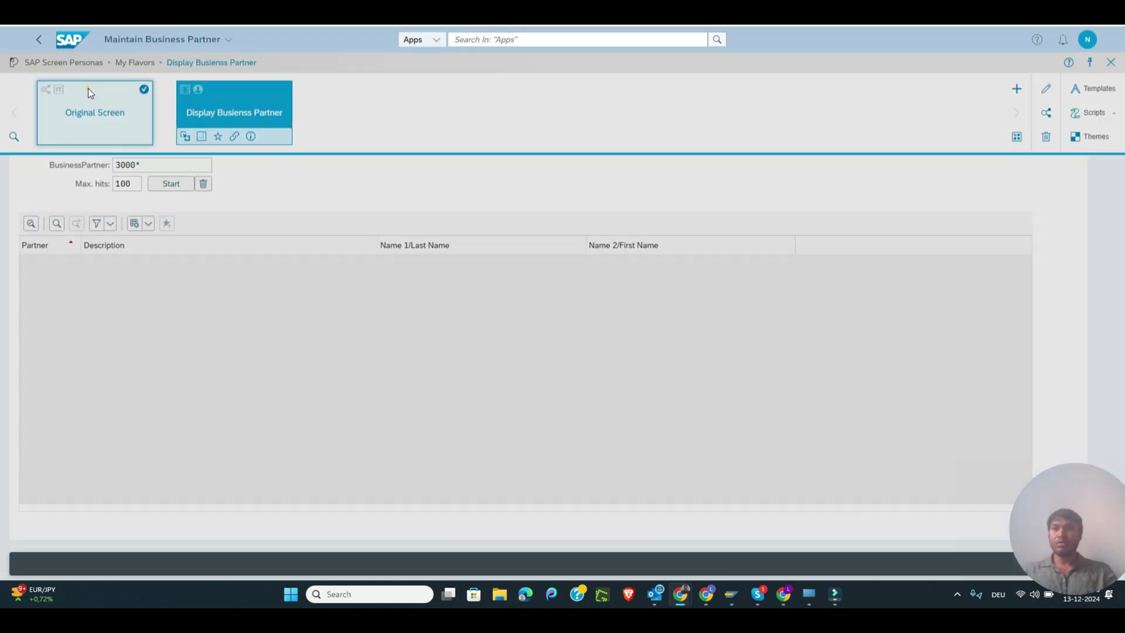
click(89, 92)
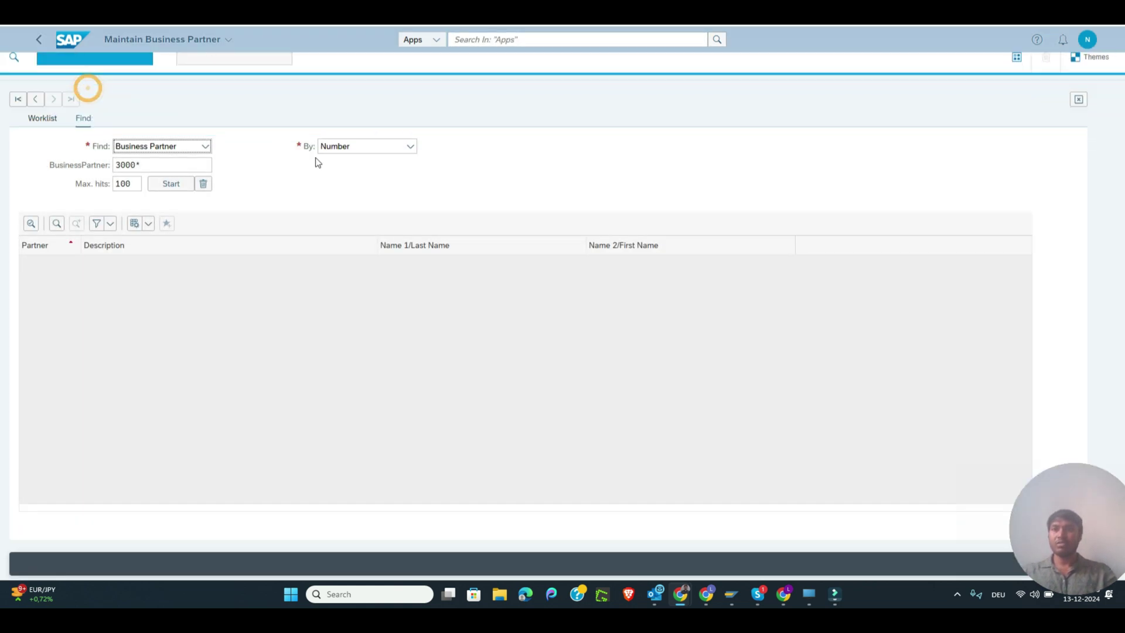
click(170, 185)
click(180, 321)
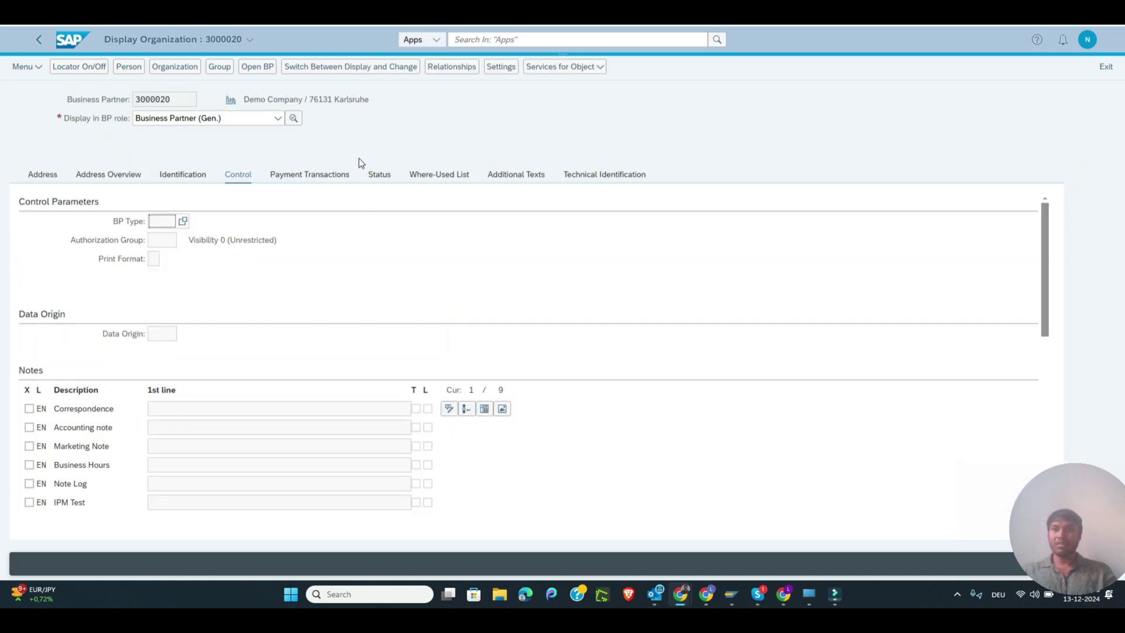
- Review the business partner's Address Overview and Payment Transactions, and return to its Address data
click(113, 175)
click(315, 178)
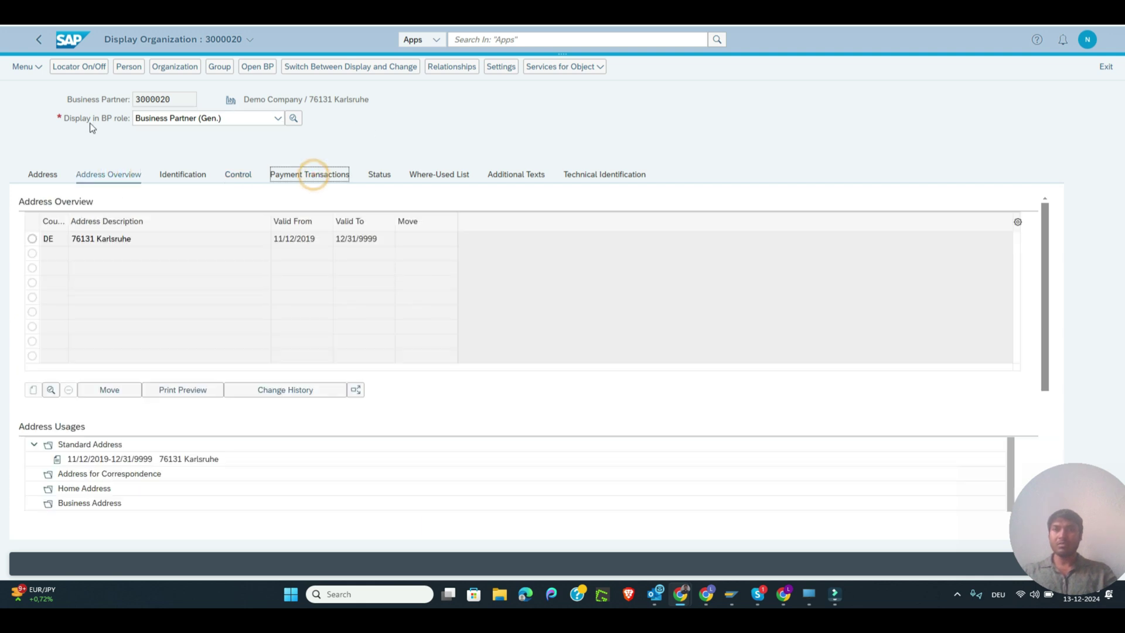
click(35, 176)
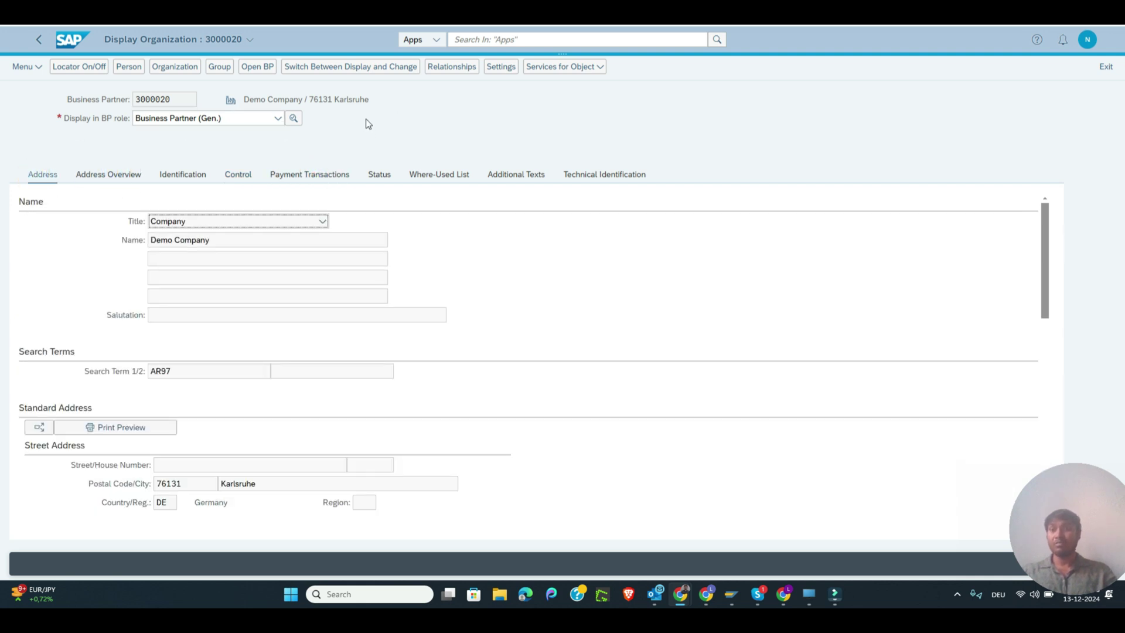
- Put the Demo Company record in change mode and open Customer: General Data under the Customer (Maintained) role
click(365, 66)
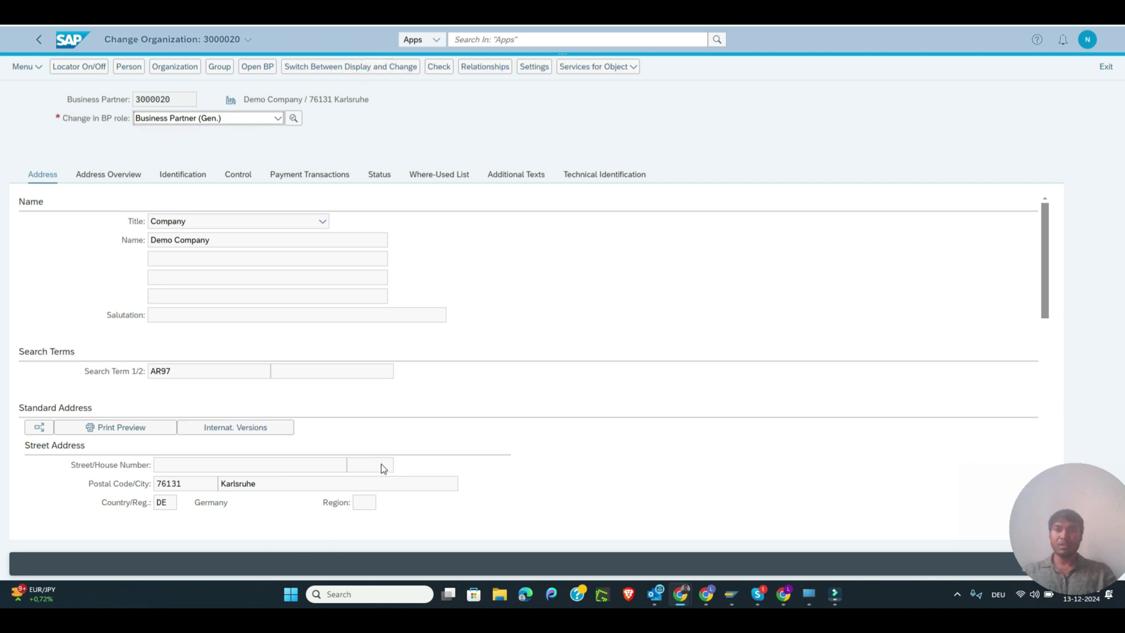
click(263, 119)
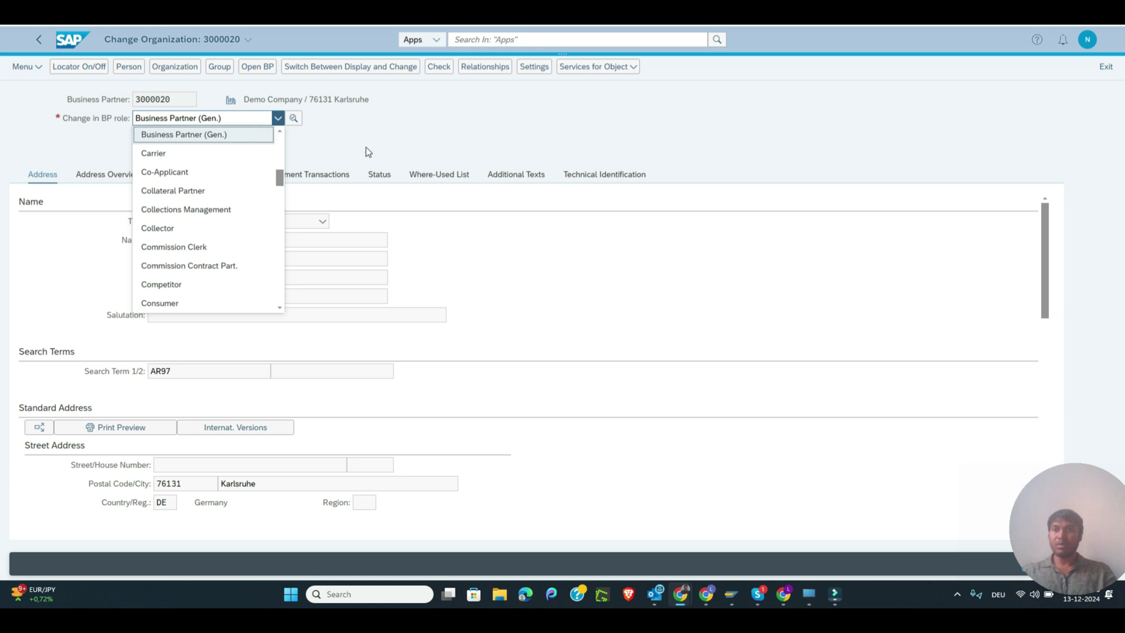
drag(281, 175, 280, 200)
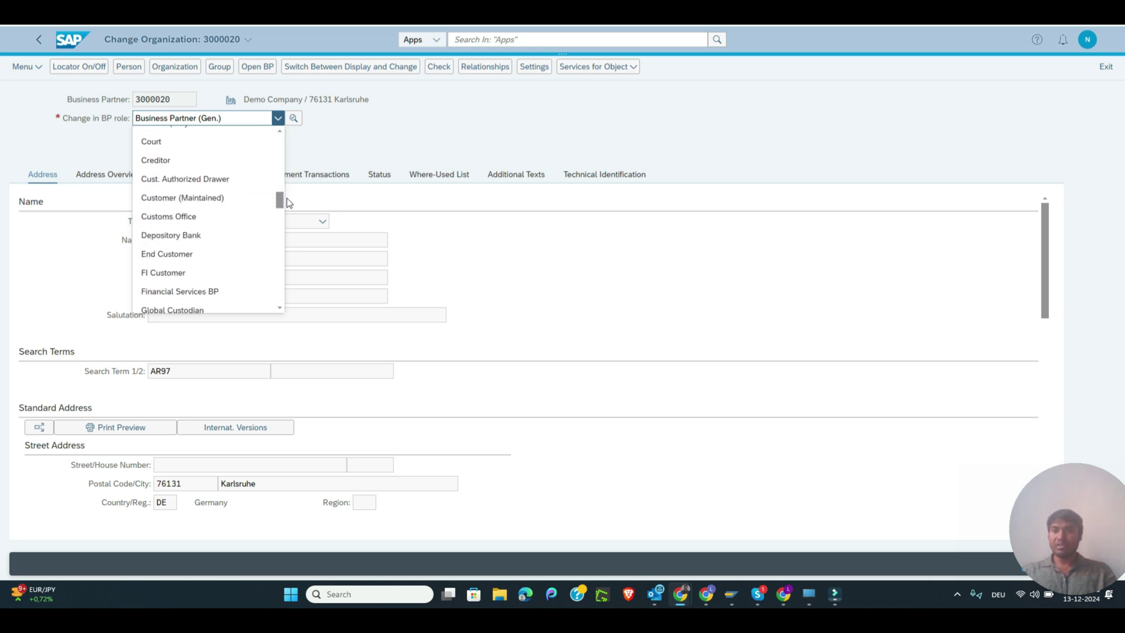
click(218, 197)
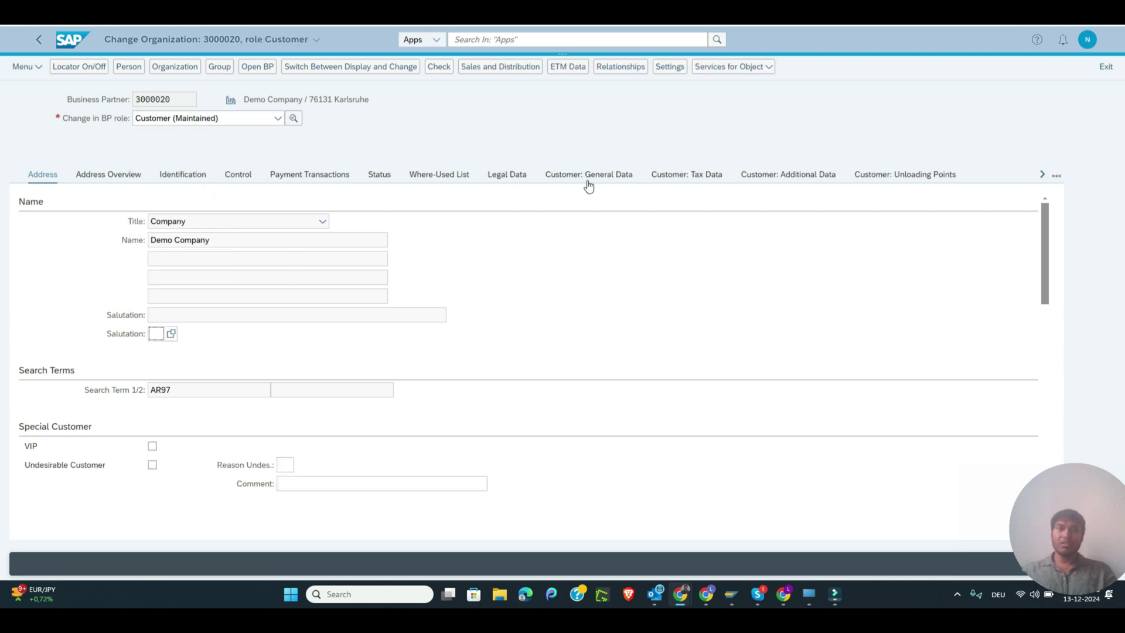
click(588, 183)
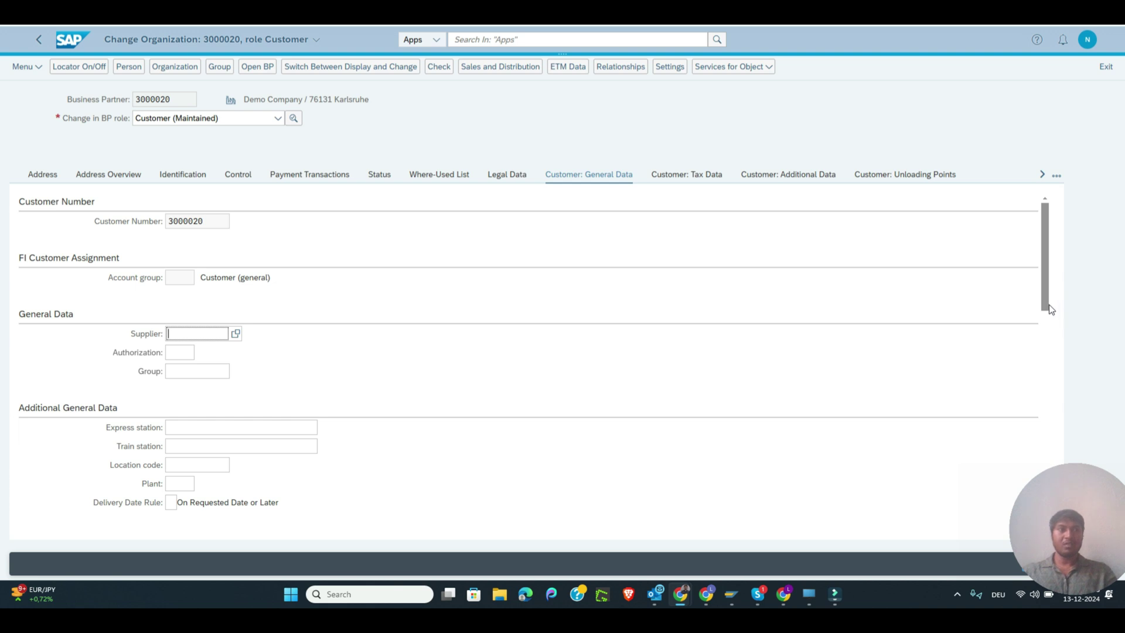
drag(1051, 309, 1067, 292)
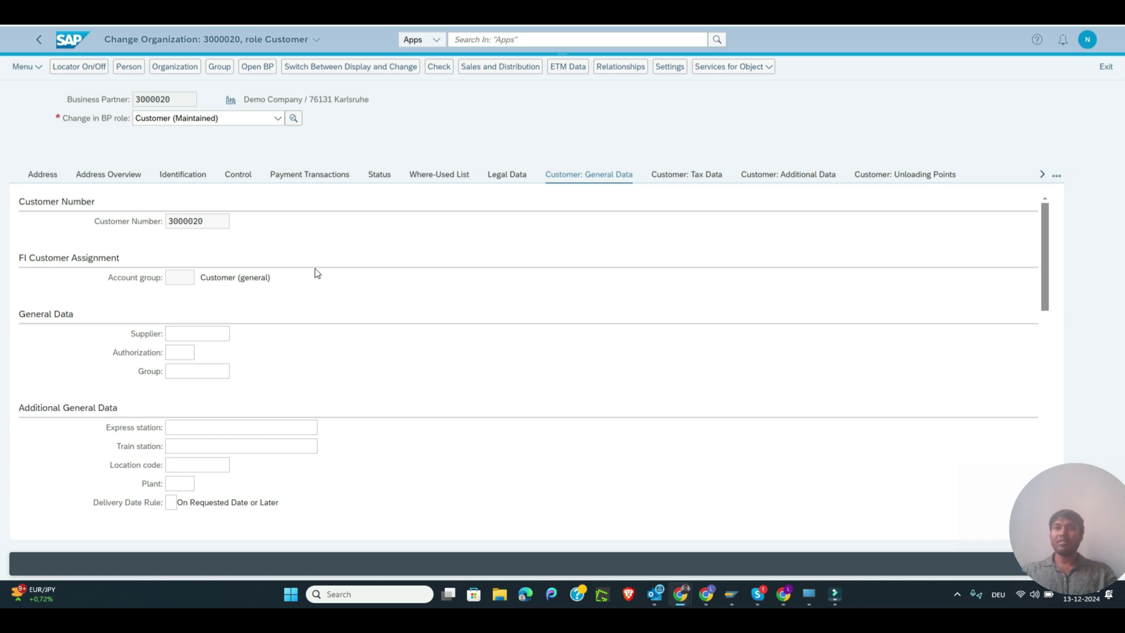
- Switch to the SAP for Me browser window and read SAP Note 3375253 on FSBP and CVI datasets in transaction BP
mouse_move(671, 595)
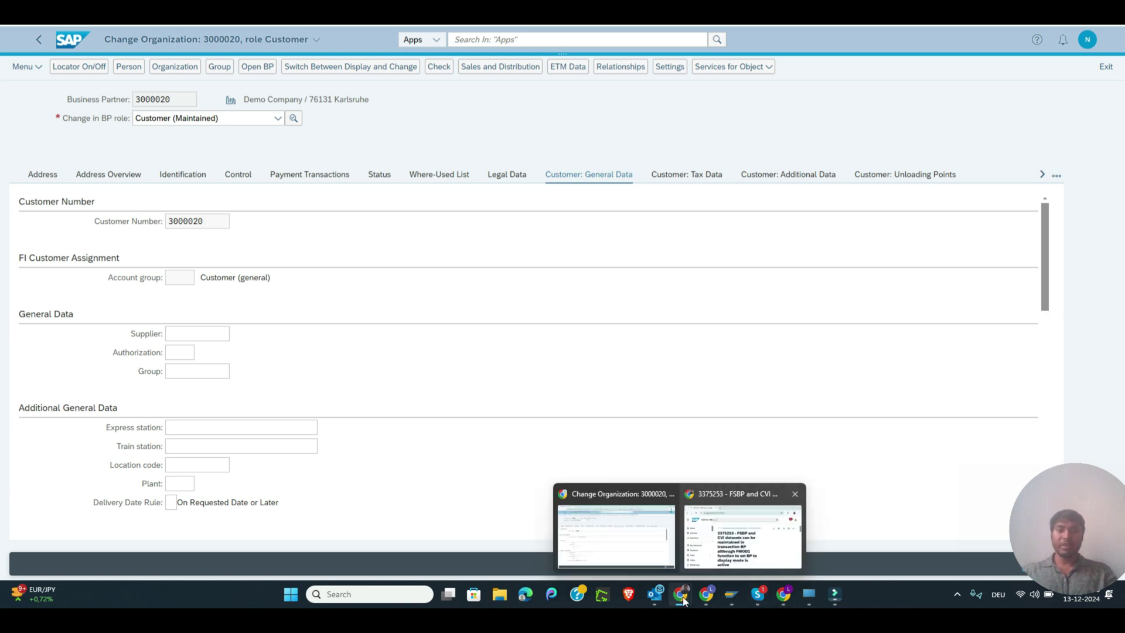
click(728, 545)
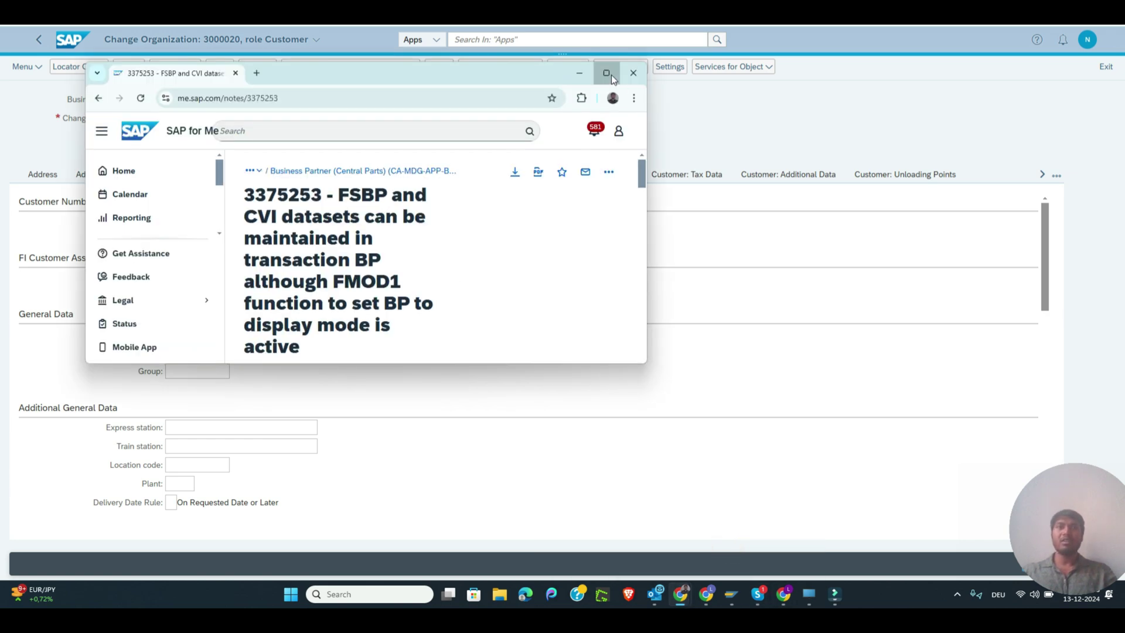
click(606, 73)
drag(263, 108, 783, 138)
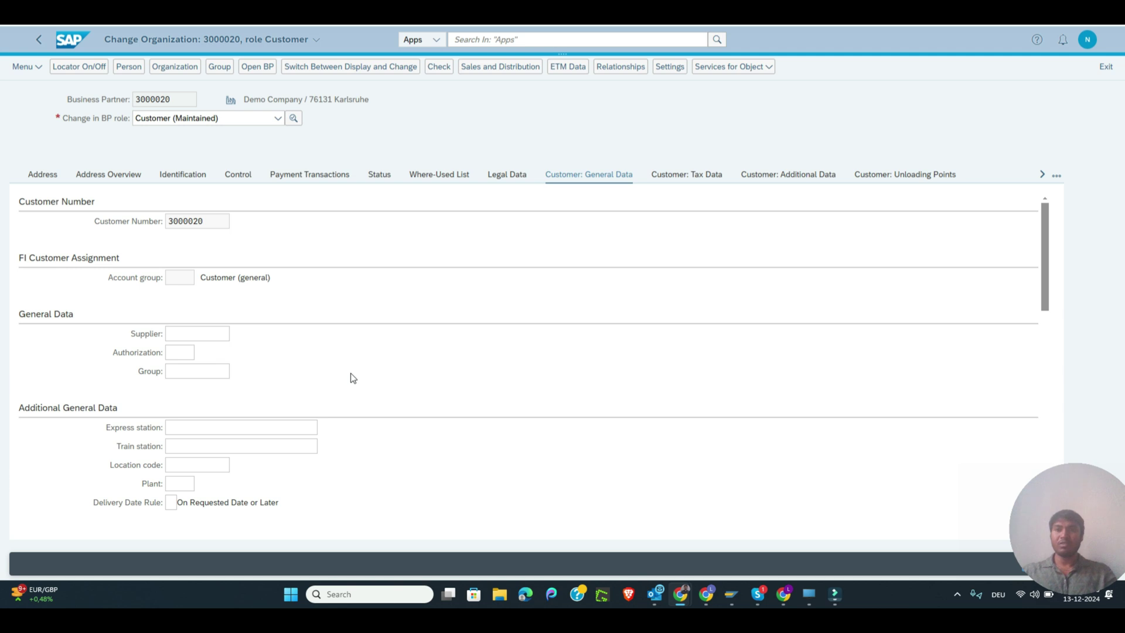
- Switch to the Function Builder in SAP GUI and display function module MDGS_BUPA_EVENT_FMOD1_MDG001
mouse_move(731, 592)
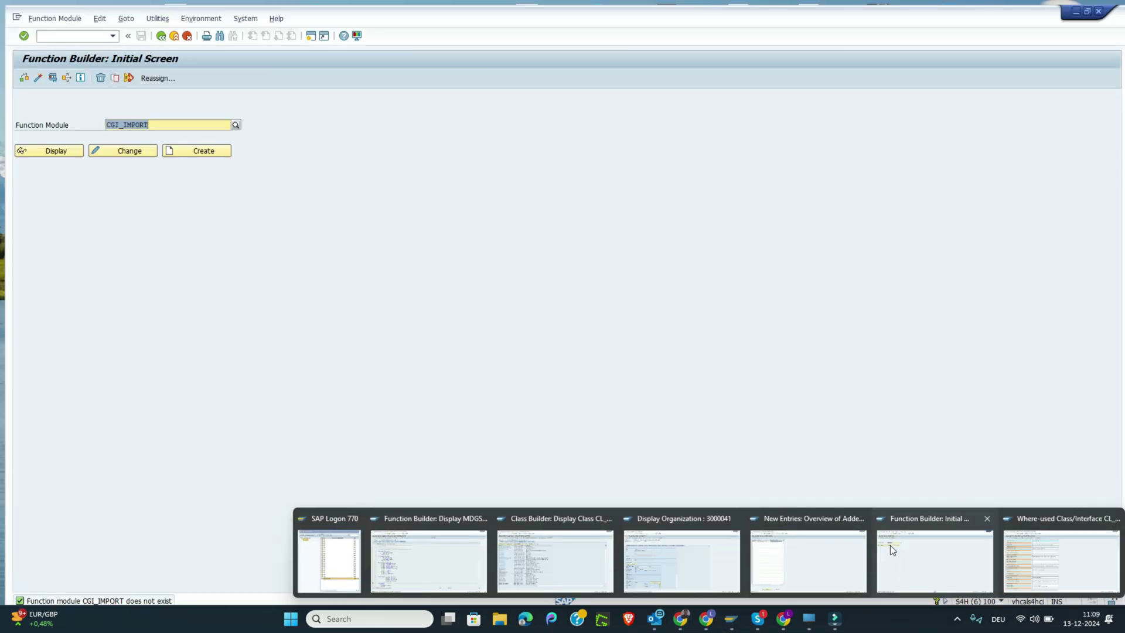
click(891, 530)
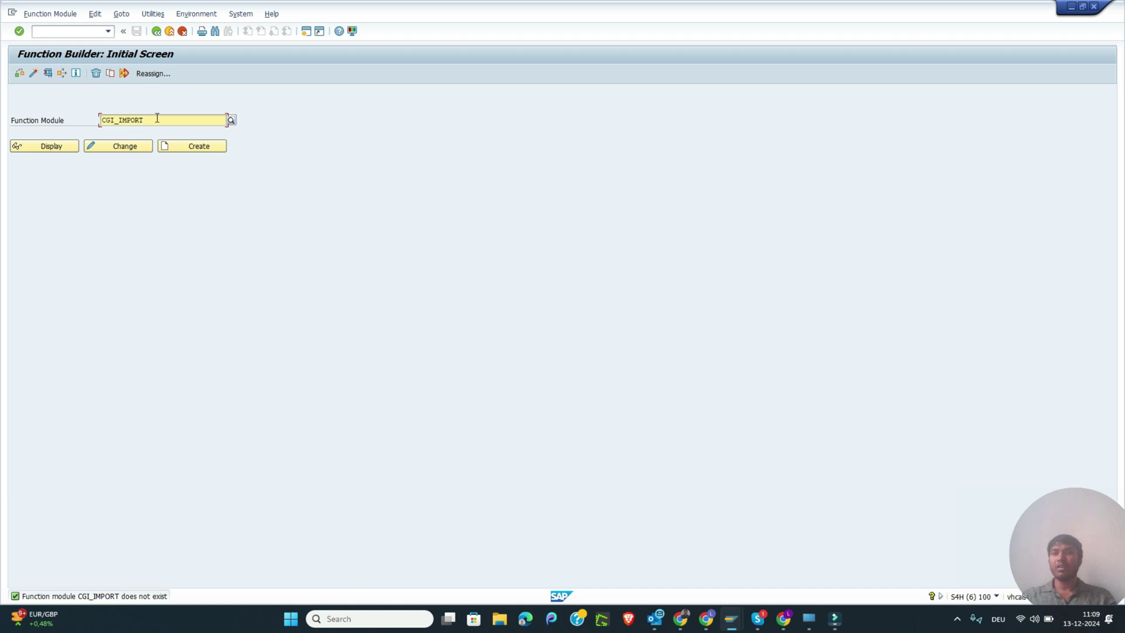
drag(156, 118, 43, 112)
key(BackSpace)
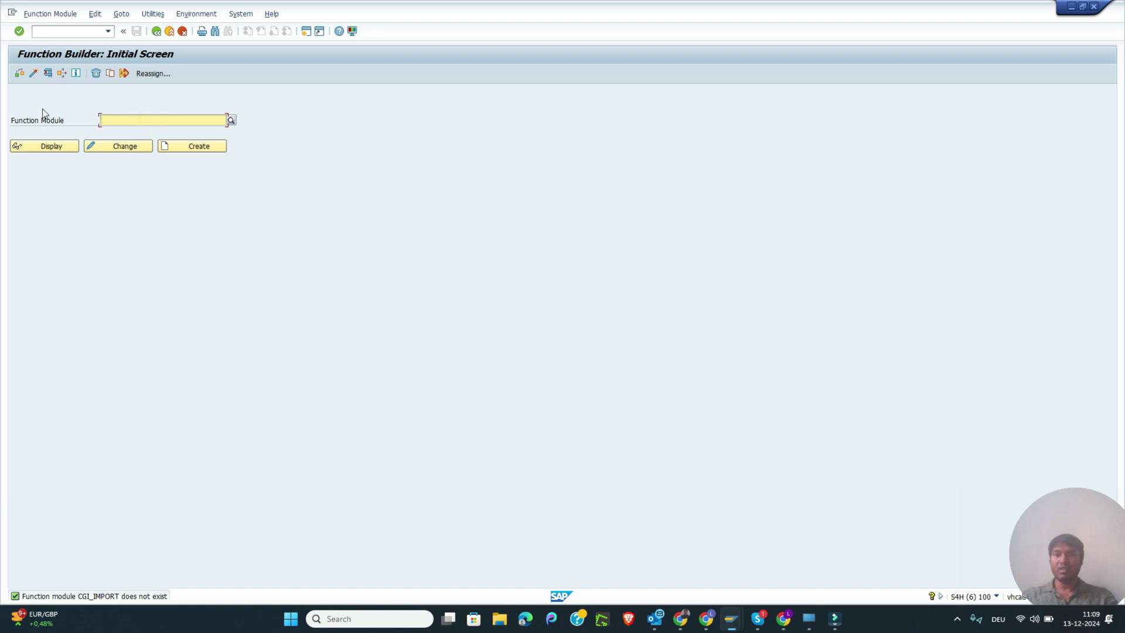
click(159, 118)
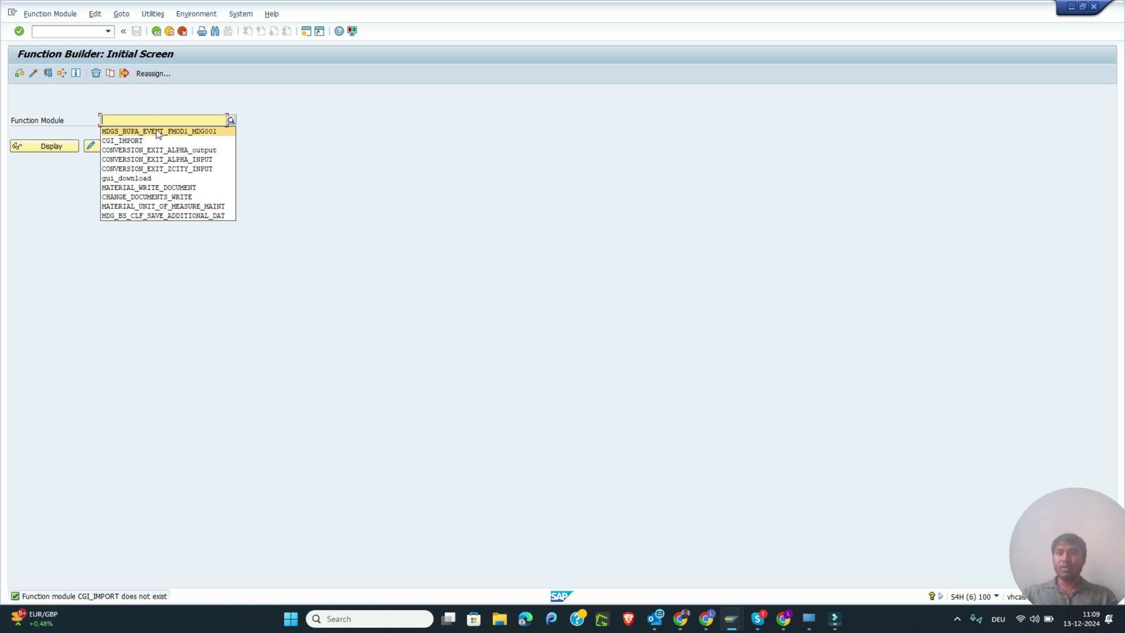
click(151, 131)
click(40, 148)
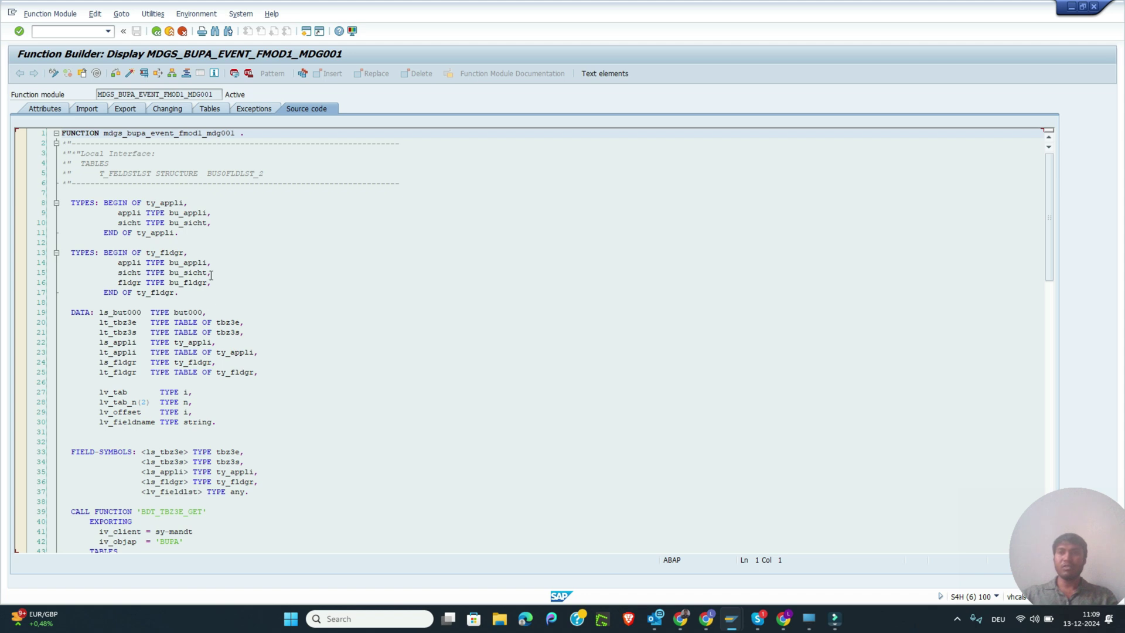
- Examine the local interface comment with its TABLES parameter T_FELDSTLST in the function module's source code
drag(43, 163, 36, 193)
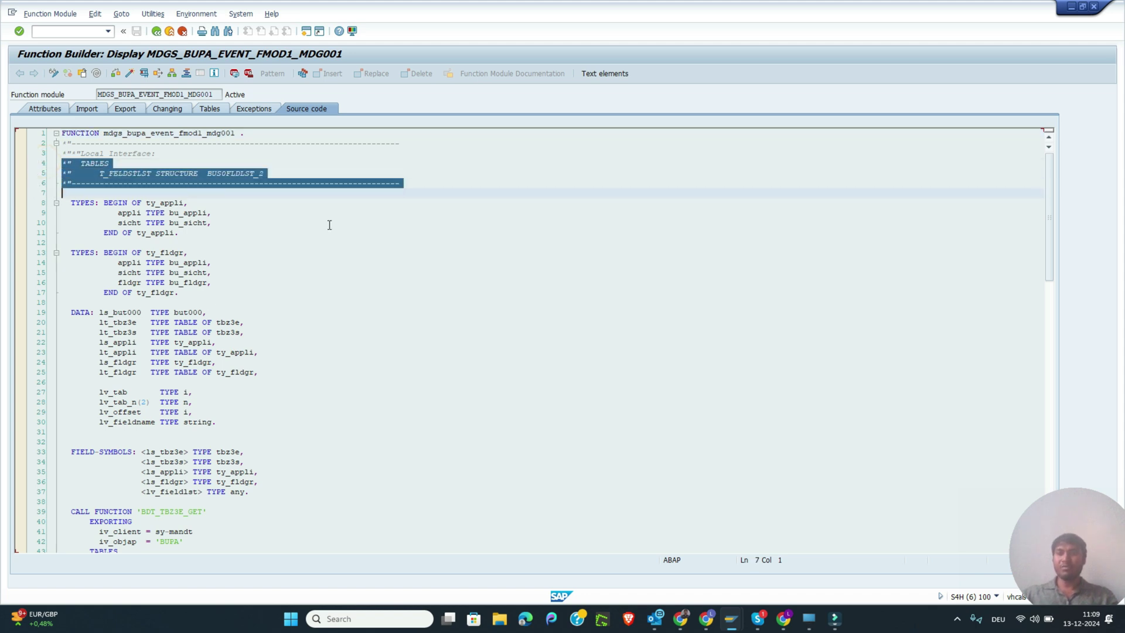
click(42, 173)
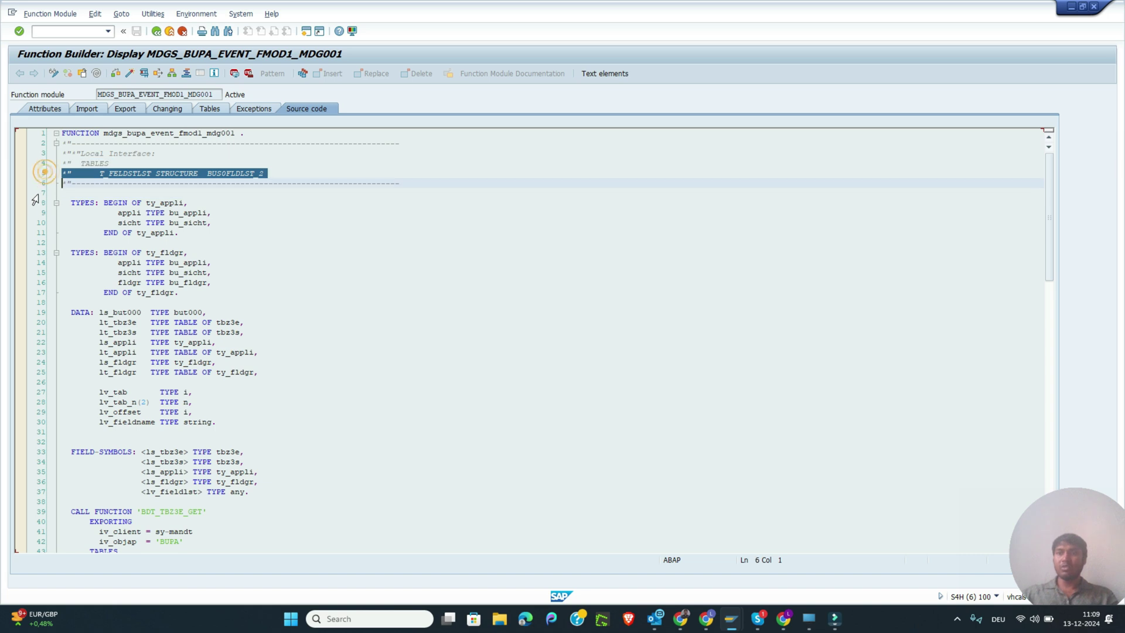
click(47, 167)
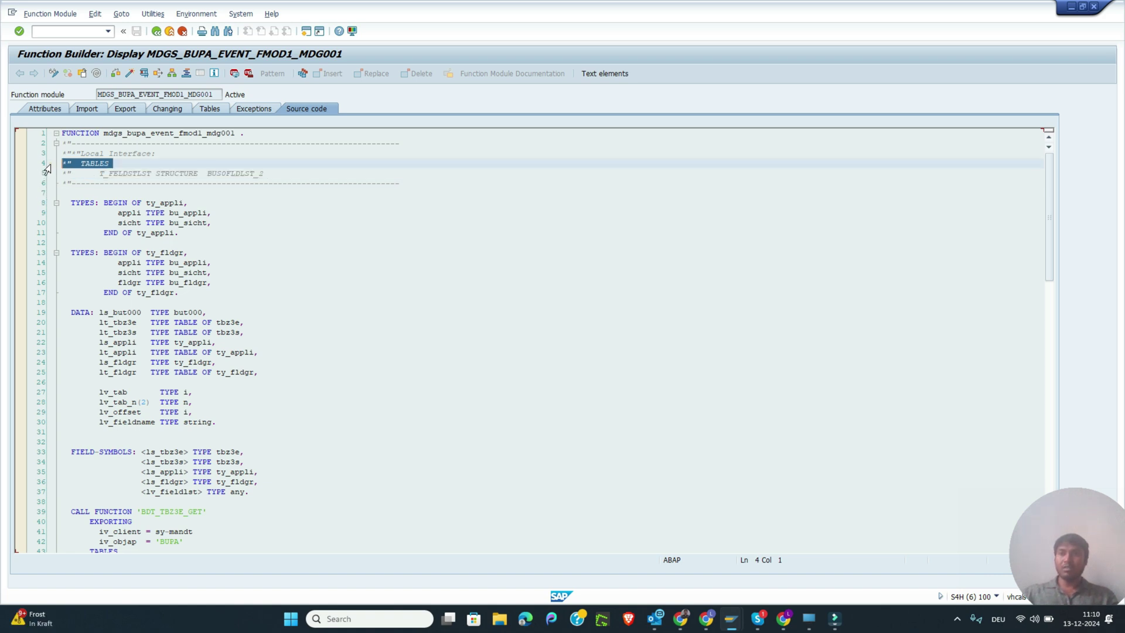
mouse_move(47, 168)
mouse_down()
mouse_move(46, 186)
mouse_move(44, 156)
mouse_move(44, 166)
mouse_up()
click(122, 154)
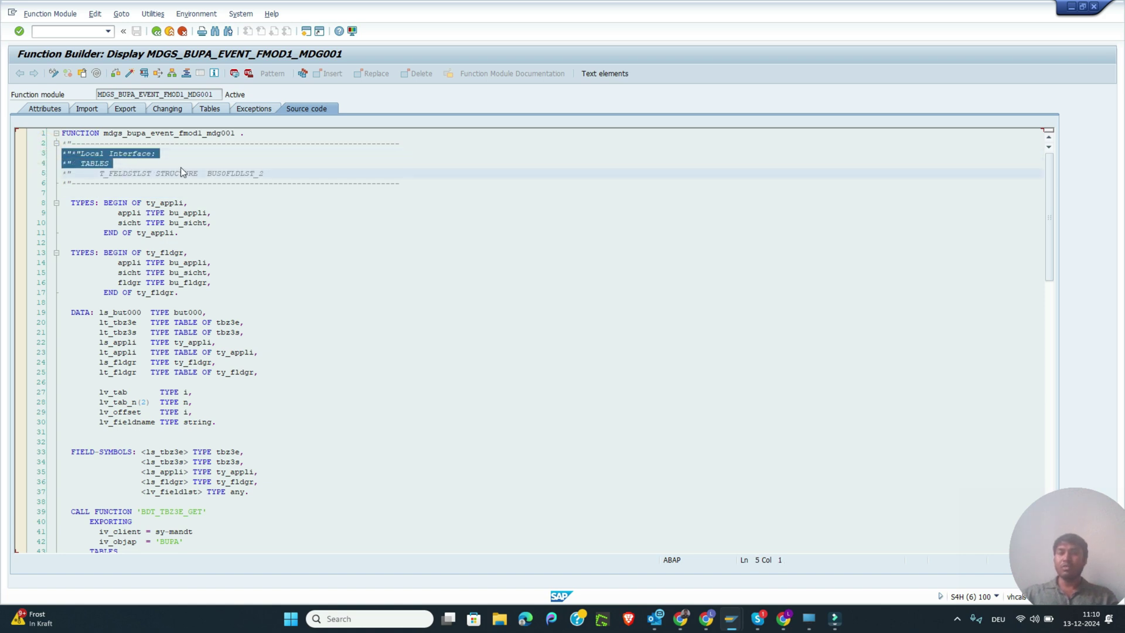
click(131, 160)
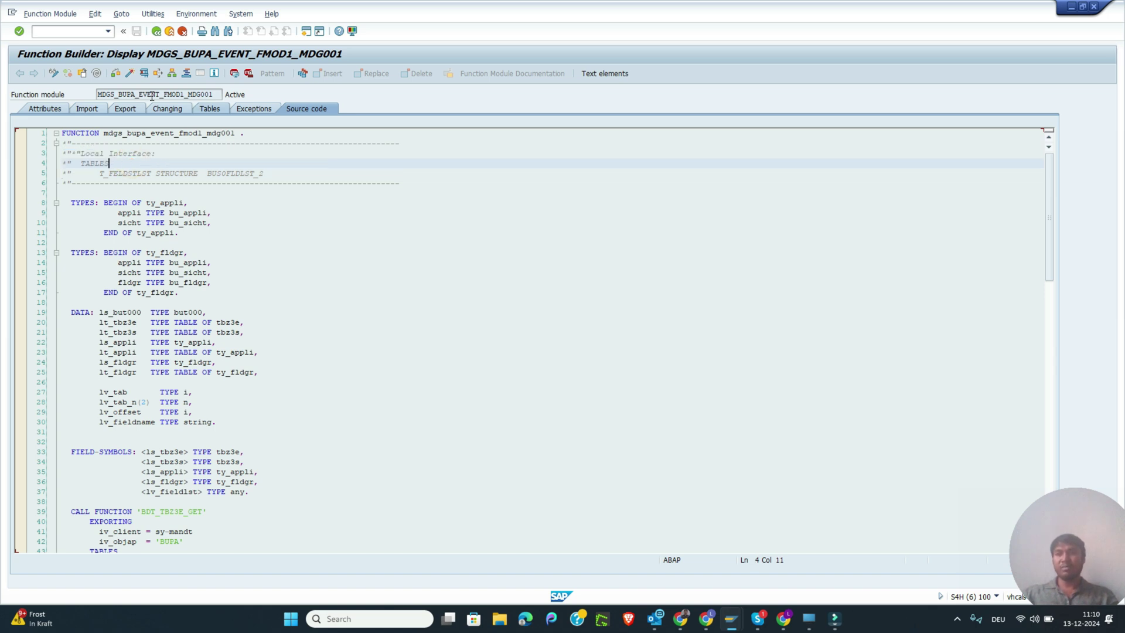
- Examine the TYPES, DATA and FIELD-SYMBOLS declarations leading up to the BDT_TBZ3E_GET call in the source code
drag(47, 202, 86, 417)
click(326, 305)
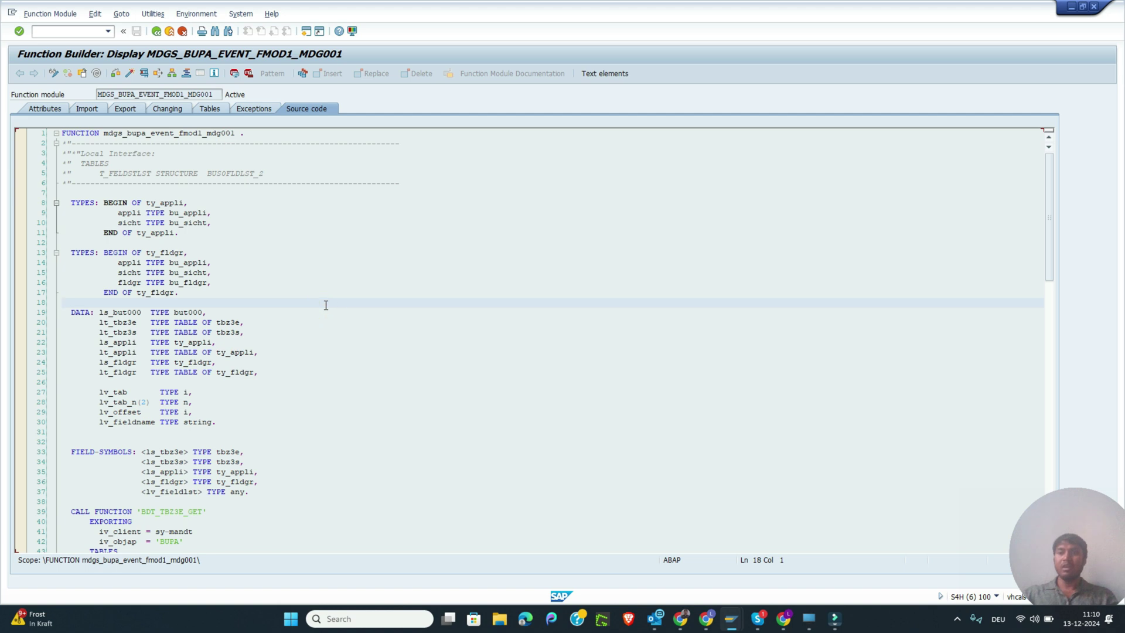
click(216, 193)
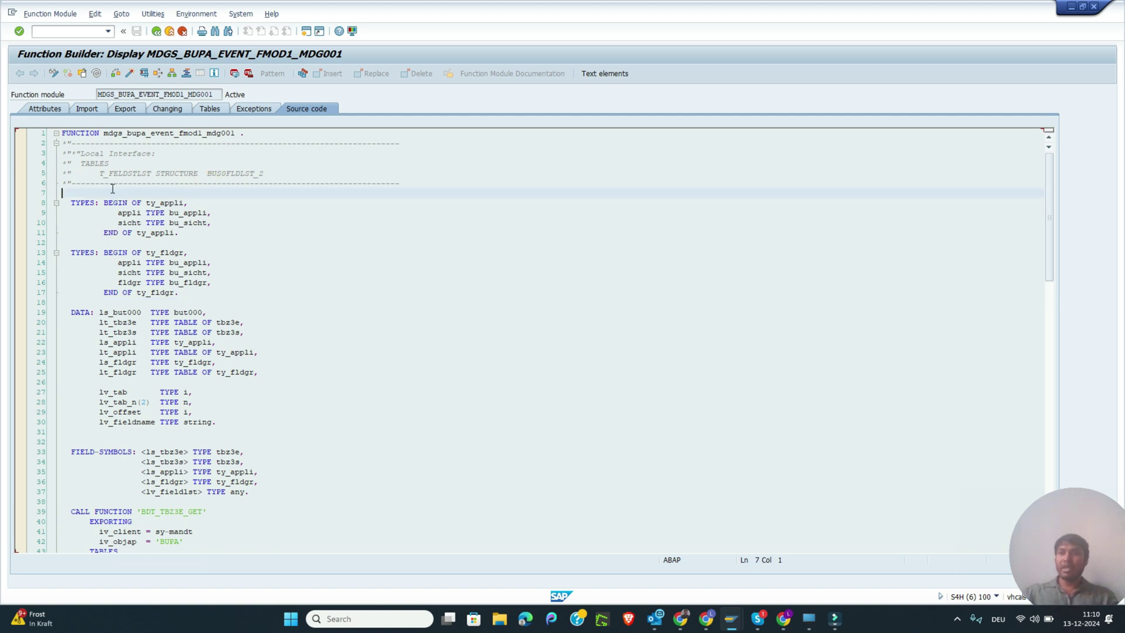
drag(42, 163, 104, 511)
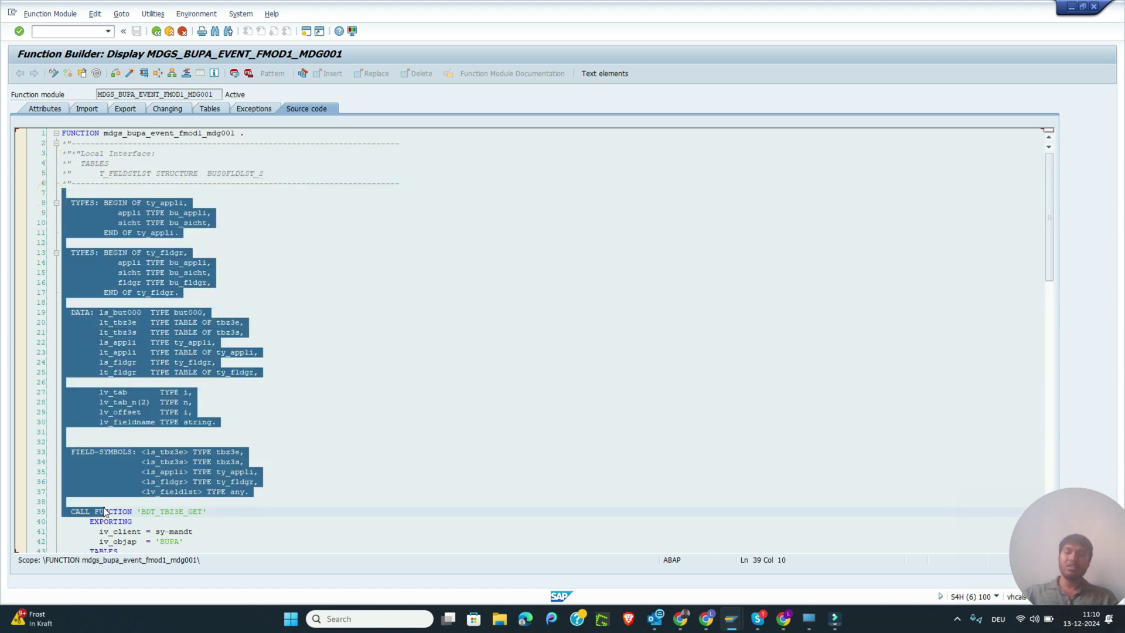
click(402, 327)
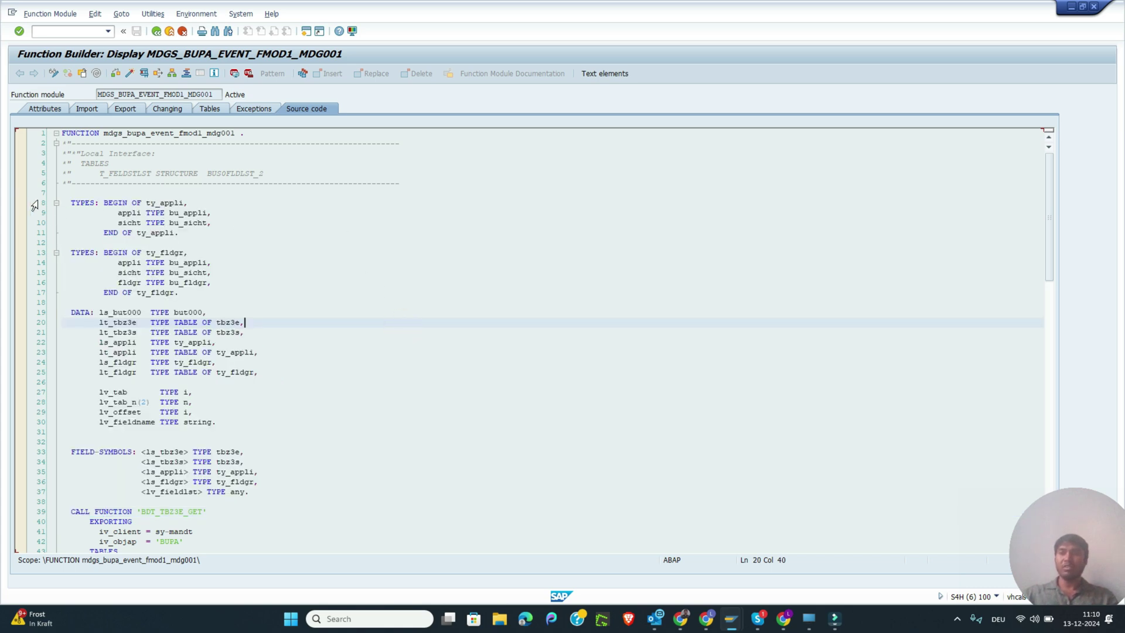
drag(33, 203, 74, 313)
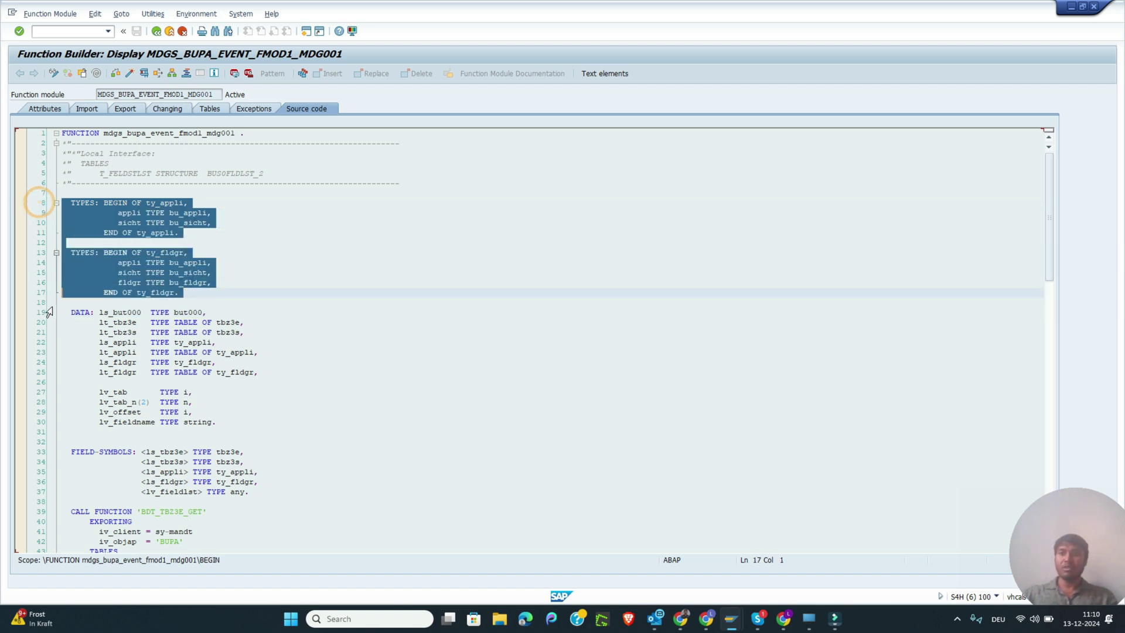
shift+click(76, 383)
click(315, 390)
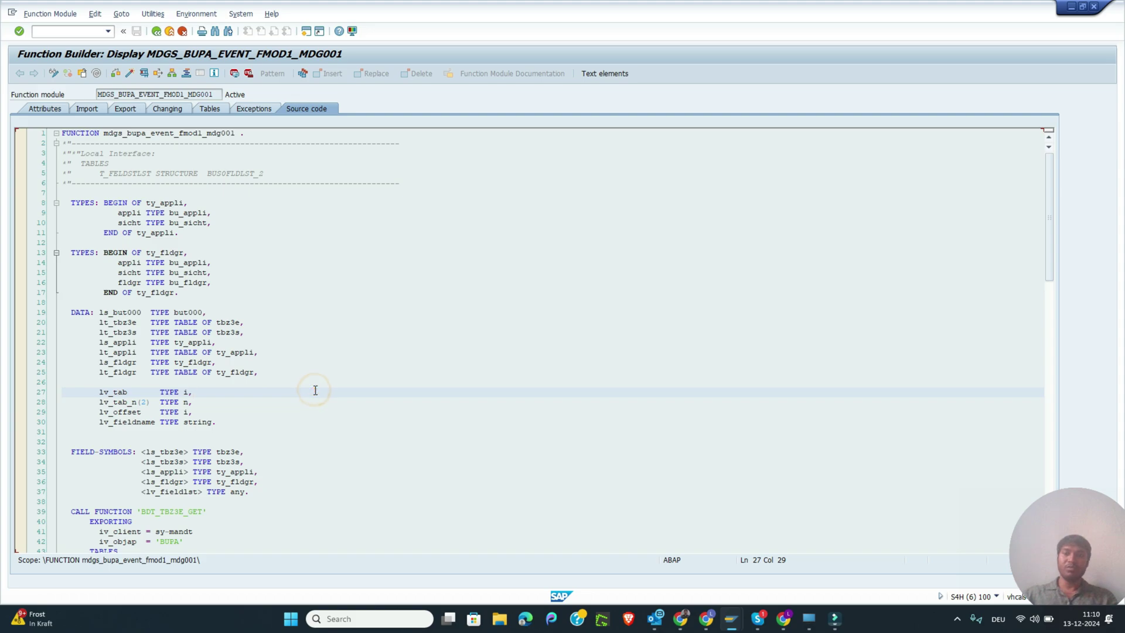